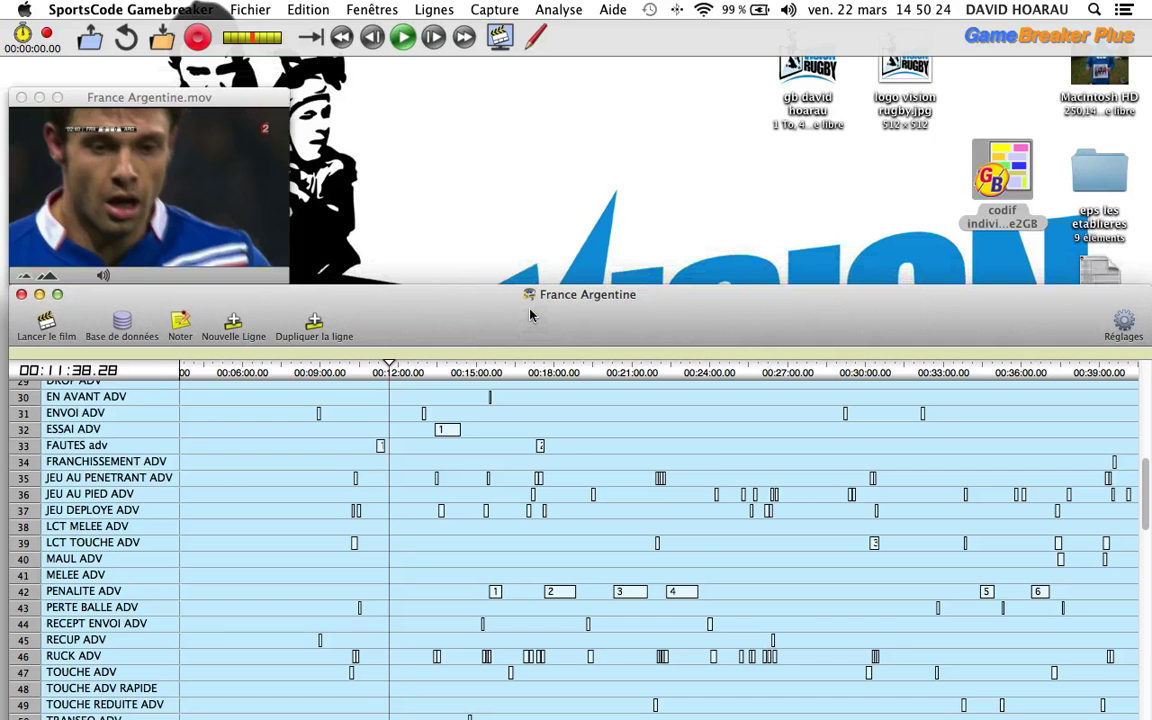
# Create a new untitled code window and move it clear of the match video
pyautogui.moveTo(530, 315)
pyautogui.mouseDown()
pyautogui.moveTo(529, 271)
pyautogui.moveTo(529, 304)
pyautogui.mouseUp()
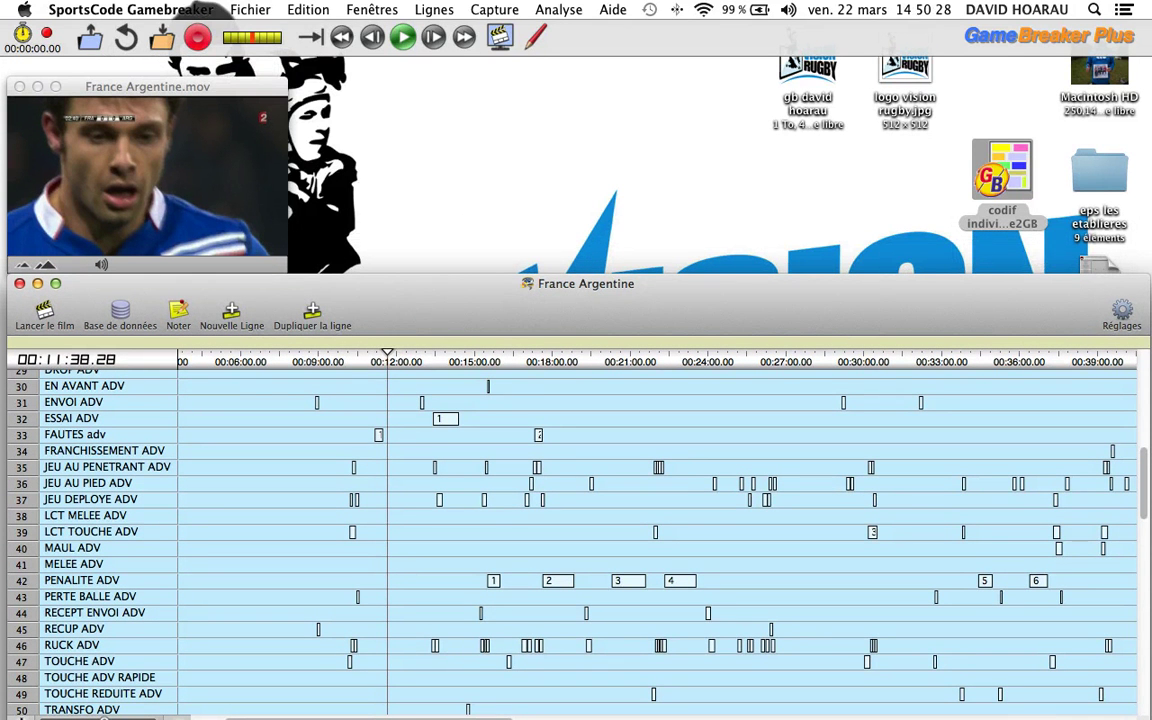
pyautogui.click(250, 9)
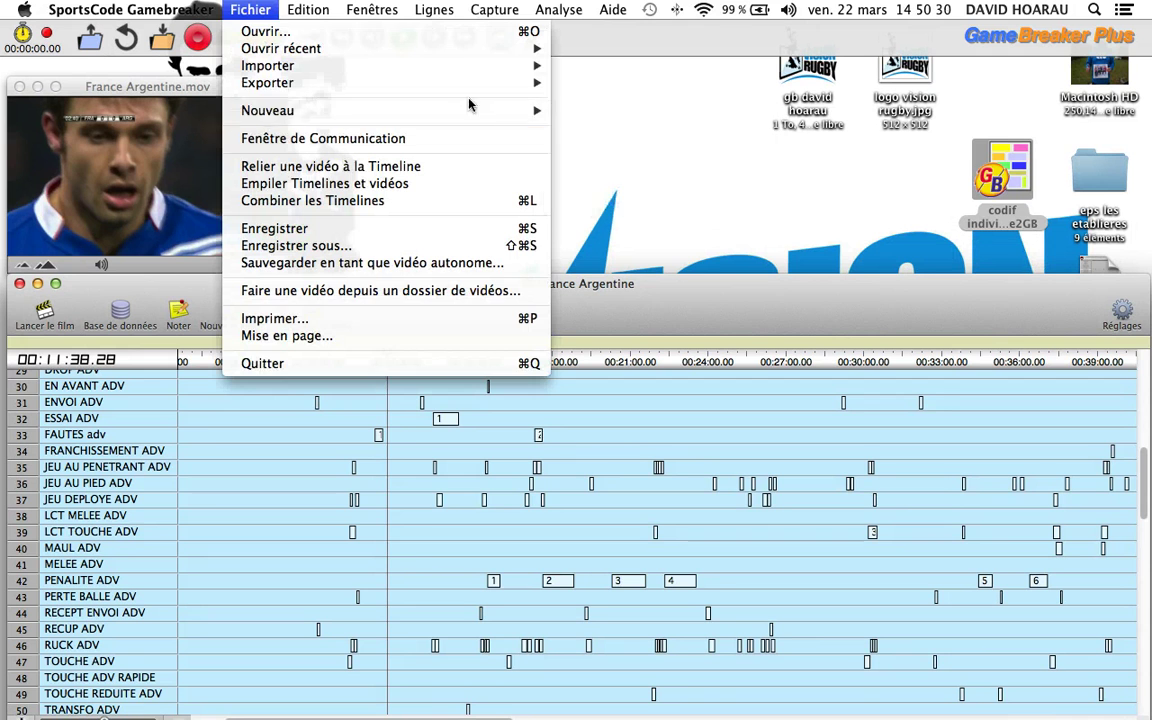
pyautogui.moveTo(514, 119)
pyautogui.click(585, 111)
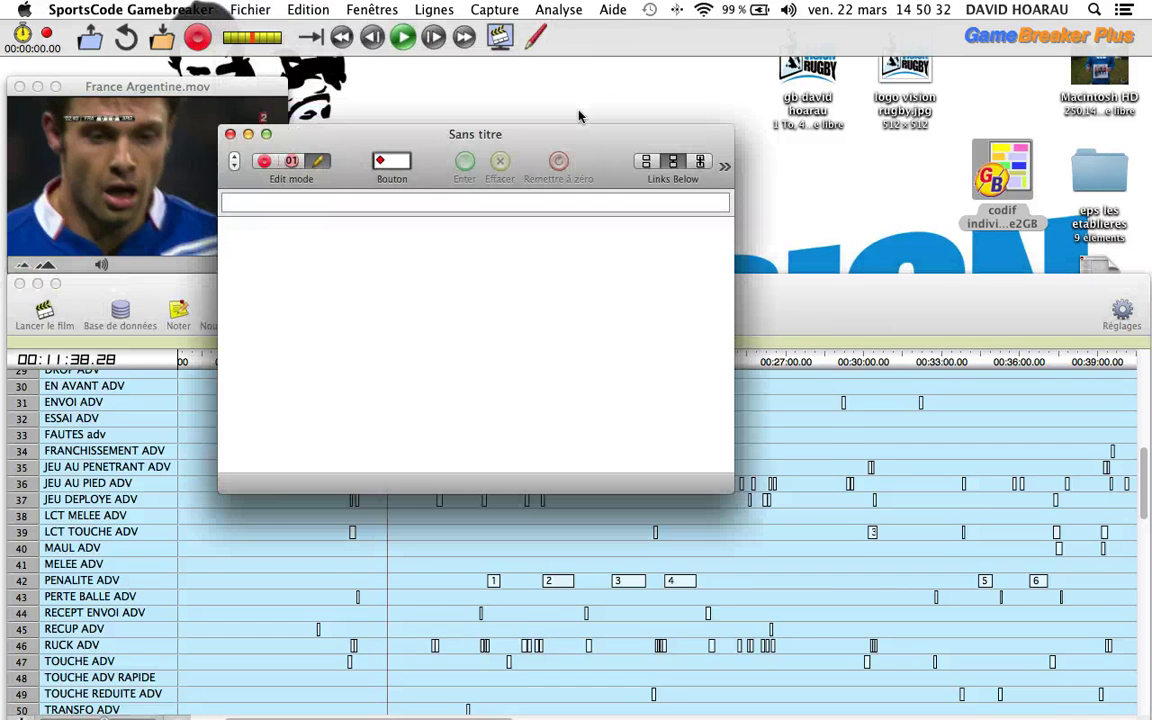
pyautogui.moveTo(562, 143); pyautogui.dragTo(668, 108)
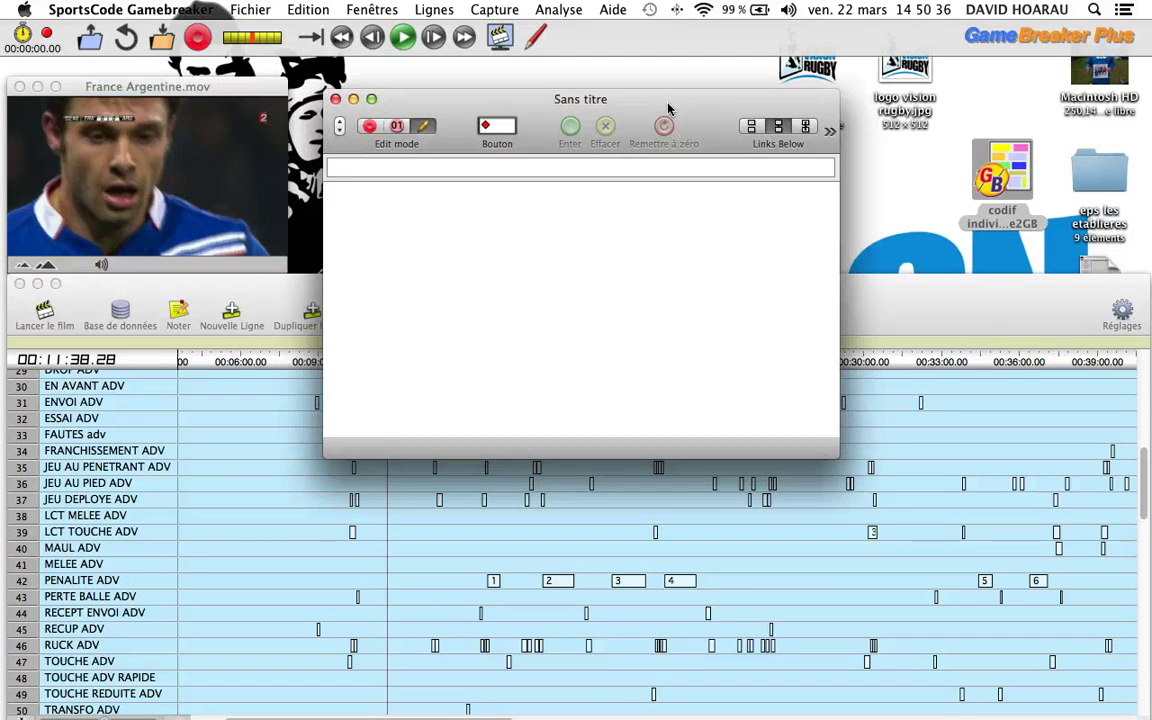
# Try the window's code mode with the match video playing, and return it to edit mode
pyautogui.click(401, 128)
pyautogui.press('space')
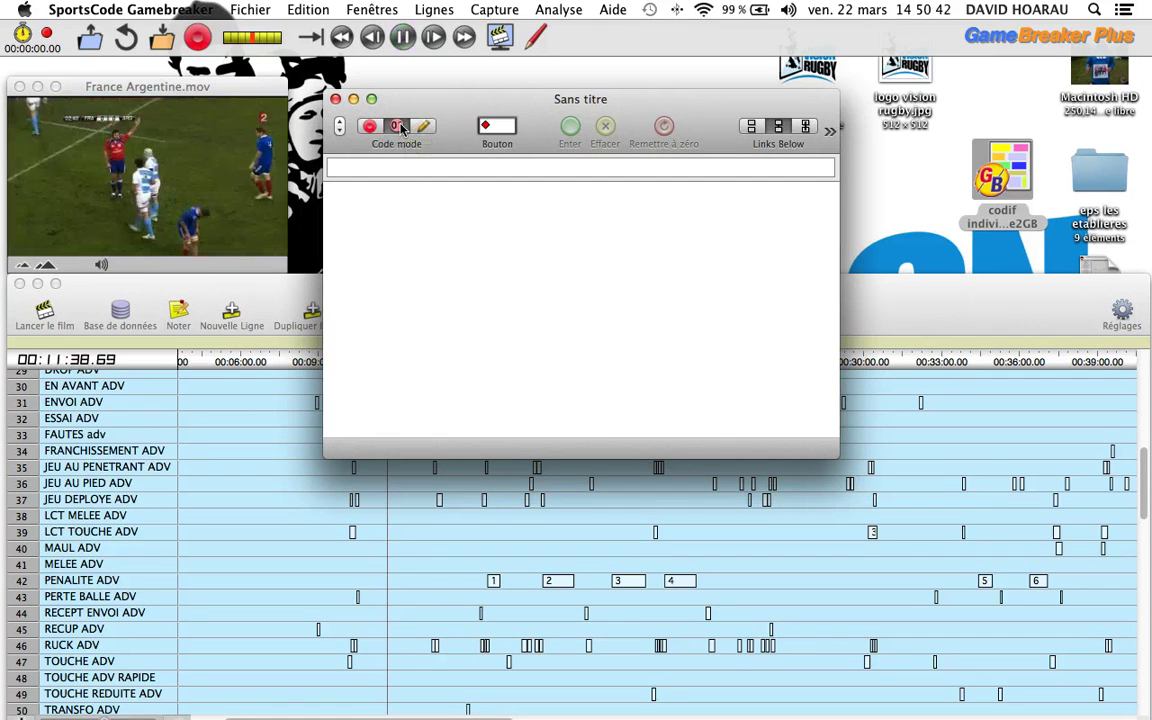
pyautogui.click(425, 127)
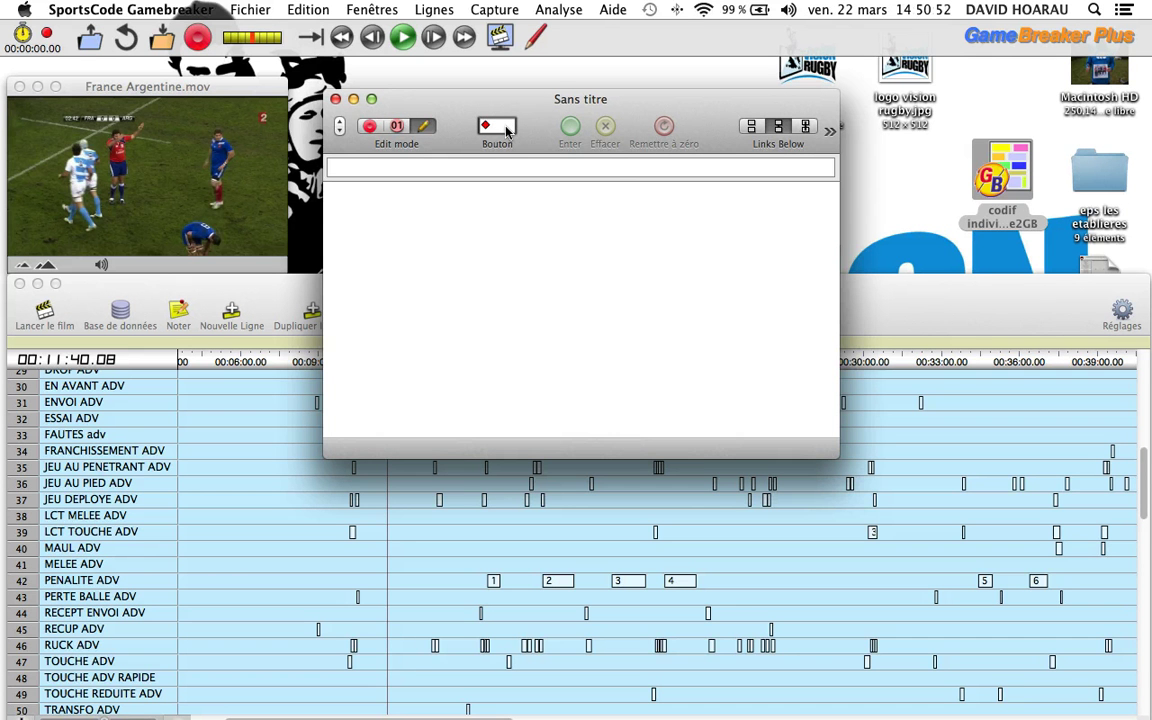
# Add a code button to the empty code window and name it "melee"
pyautogui.moveTo(507, 131); pyautogui.dragTo(472, 251)
pyautogui.click(436, 240)
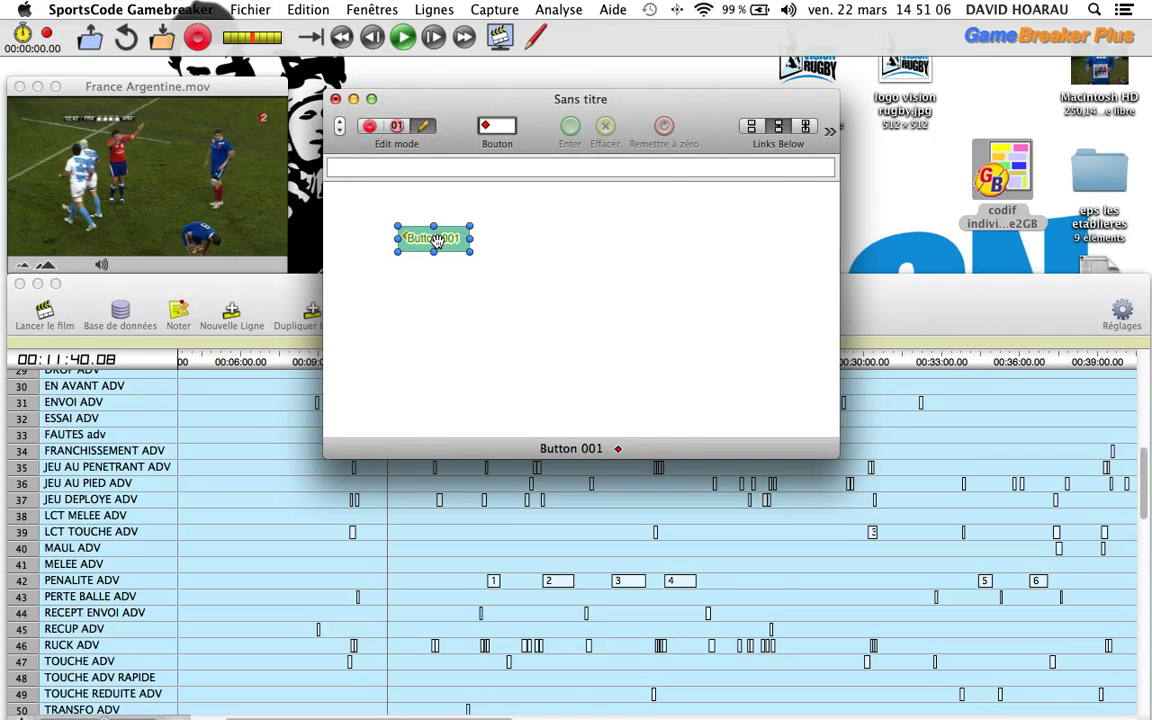
pyautogui.doubleClick(436, 240)
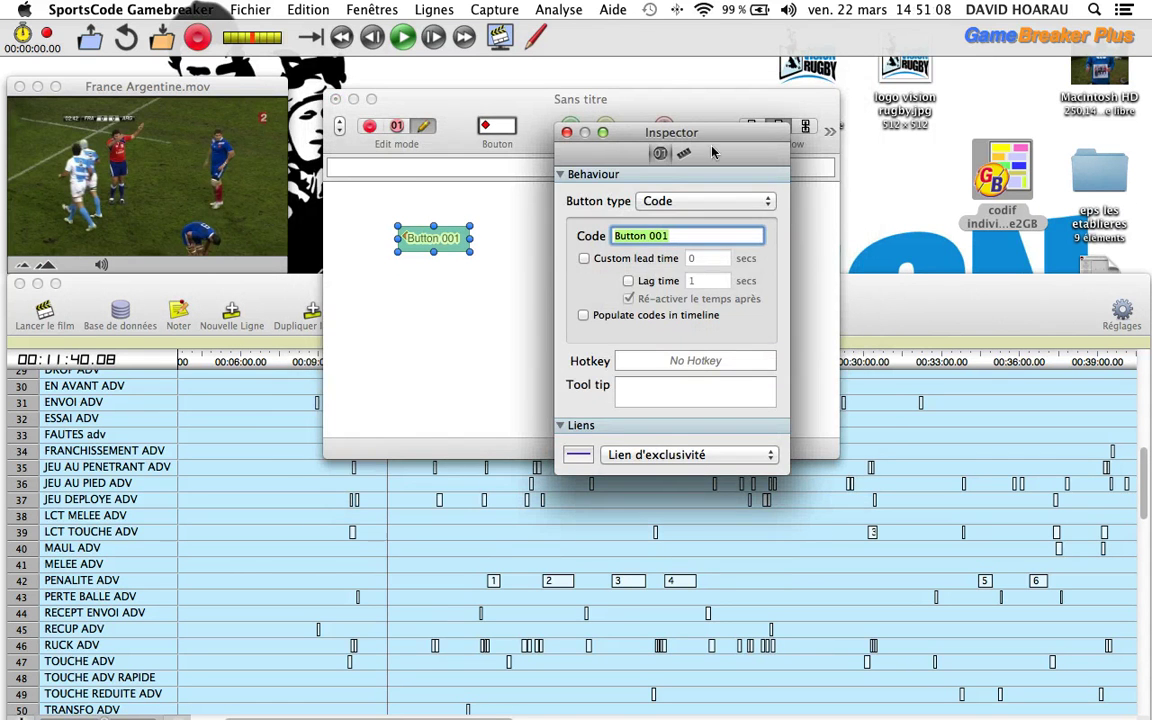
pyautogui.moveTo(716, 136); pyautogui.dragTo(716, 124)
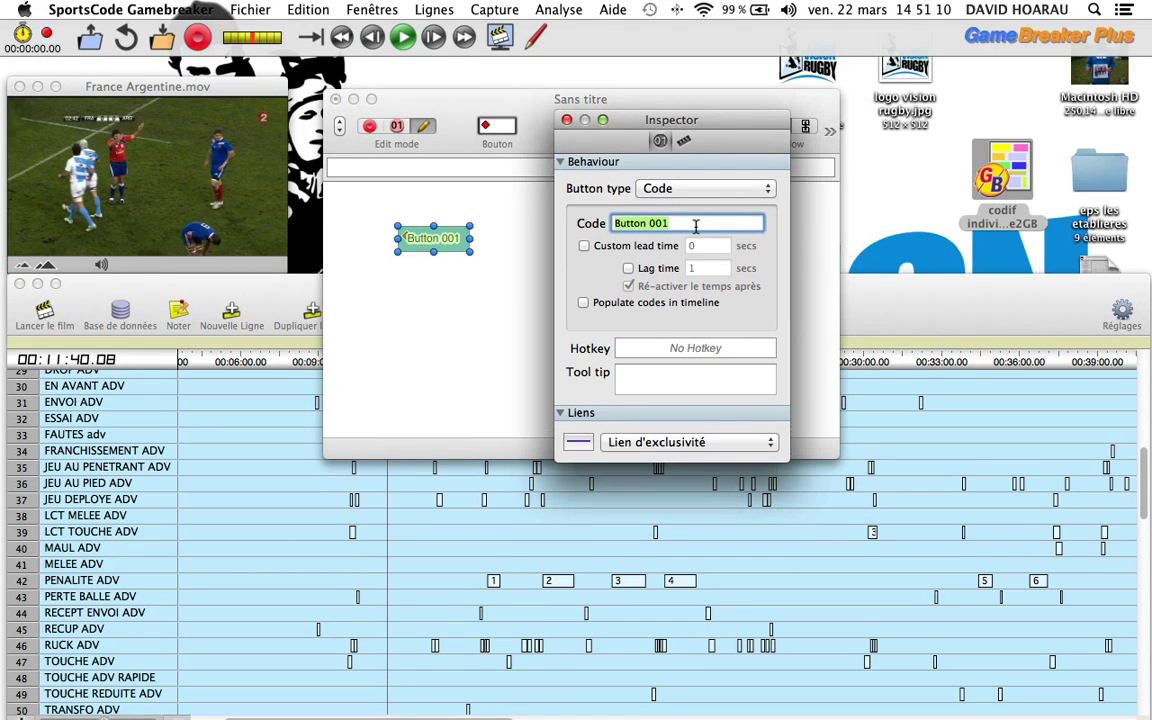
pyautogui.write('melee')
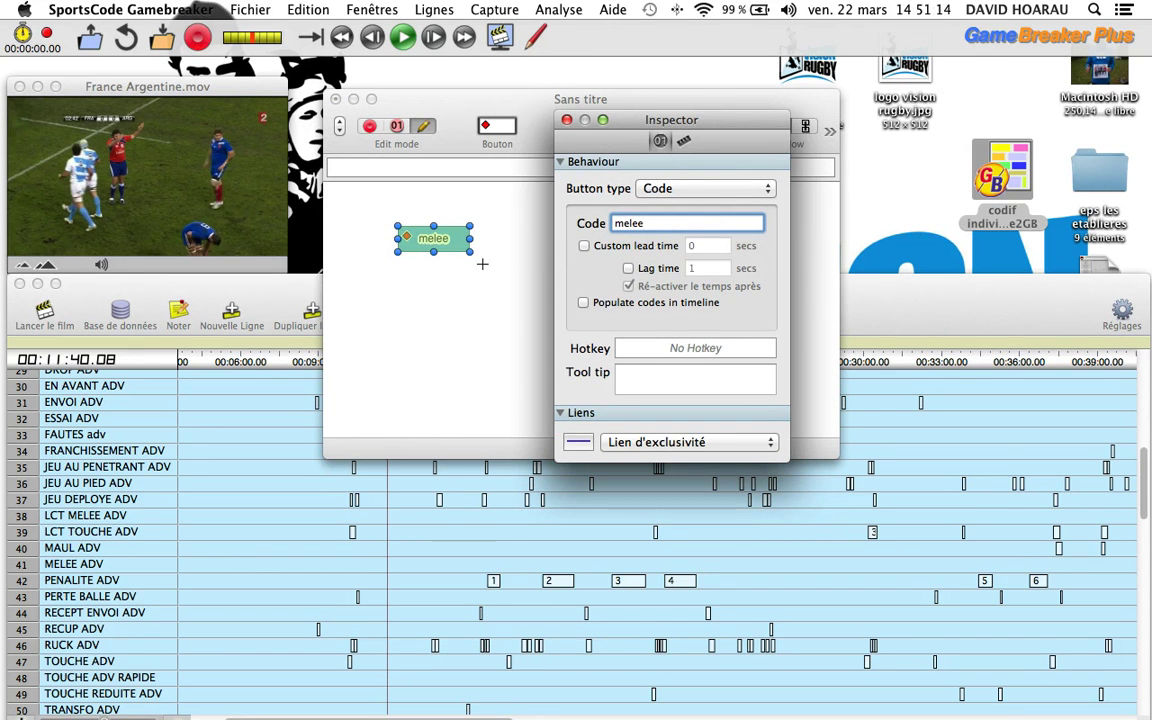
# Try a 5-second custom lead time with a 10-second lag time on the melee button, and turn both off again
pyautogui.click(661, 250)
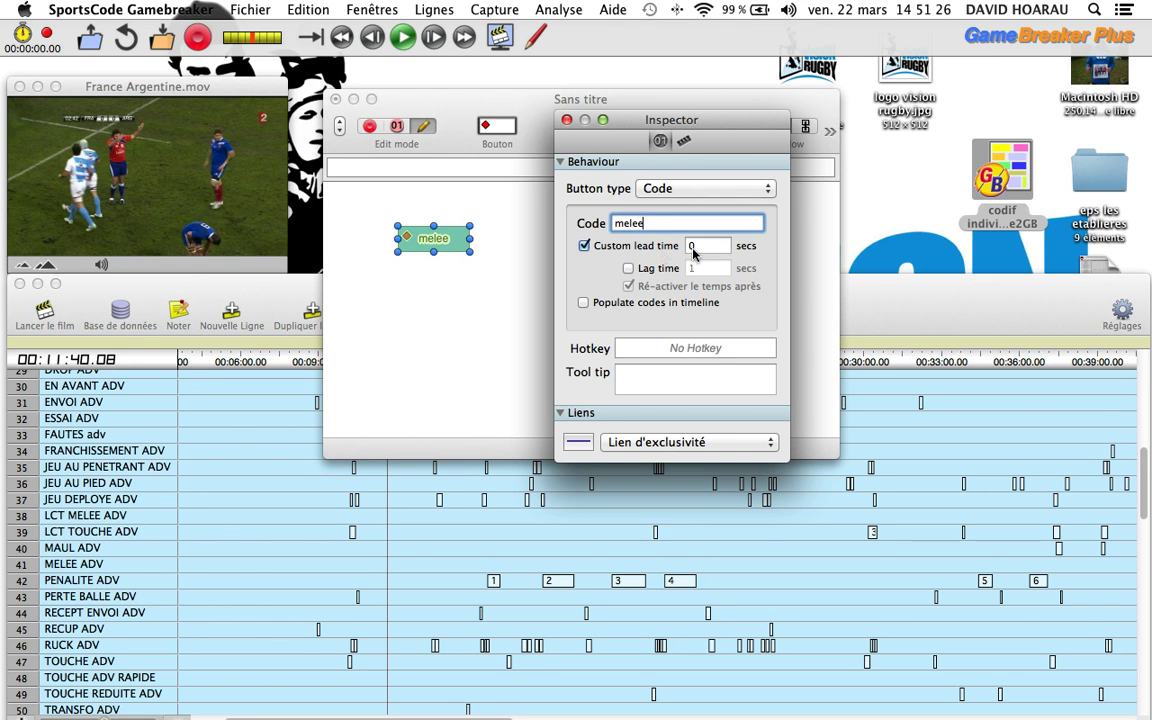
pyautogui.click(711, 253)
pyautogui.press('BackSpace')
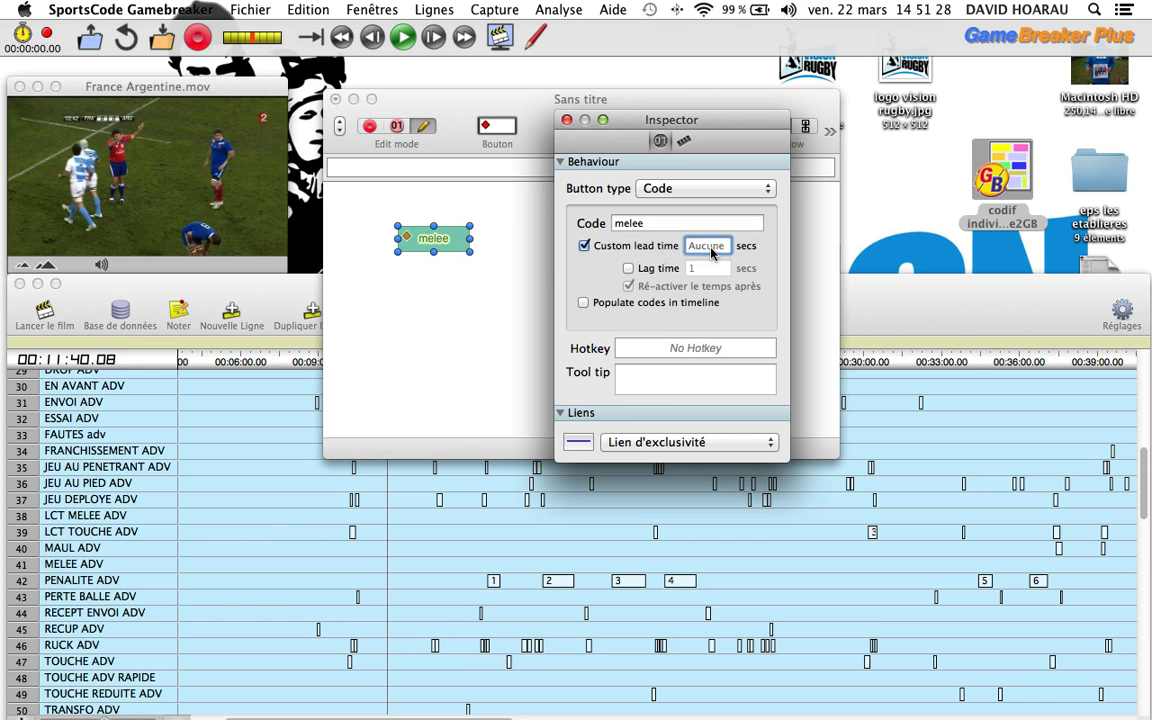
pyautogui.write('5')
pyautogui.click(667, 270)
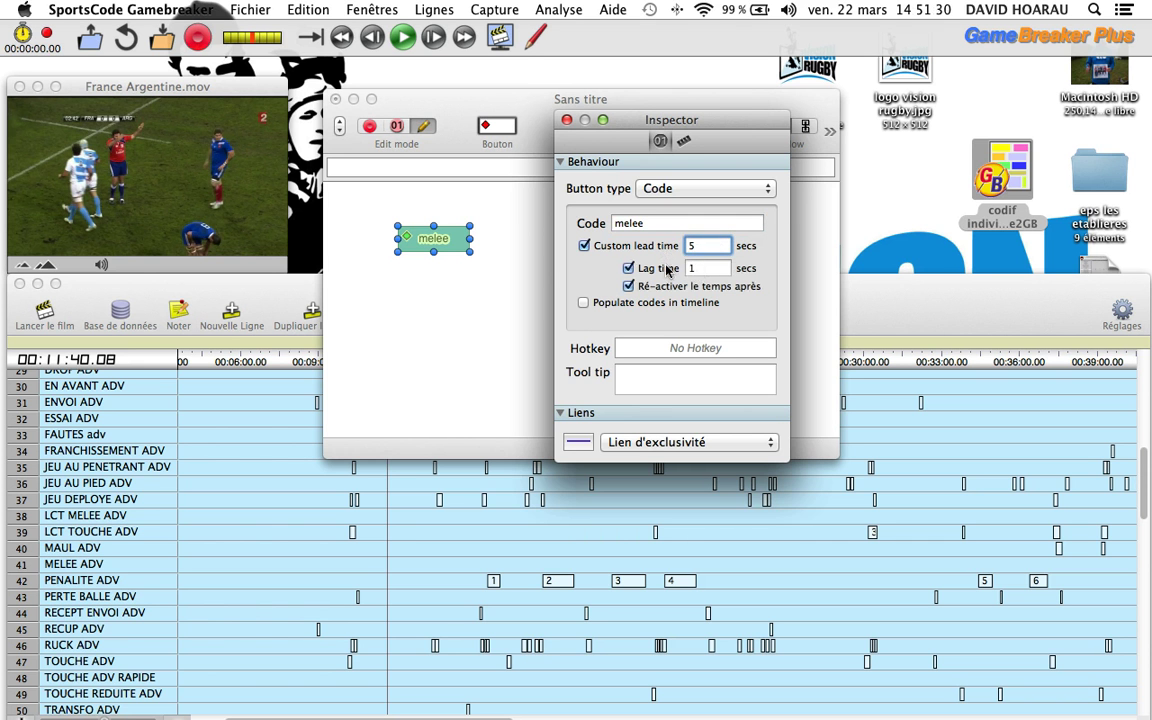
pyautogui.click(702, 271)
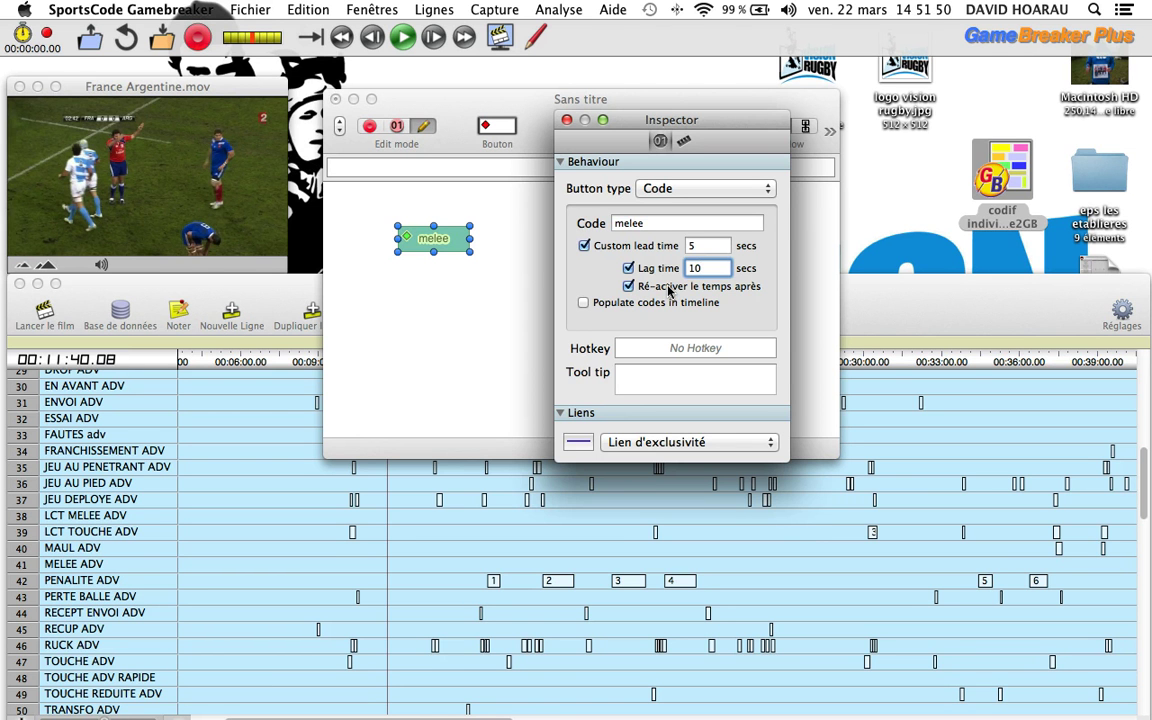
pyautogui.click(584, 245)
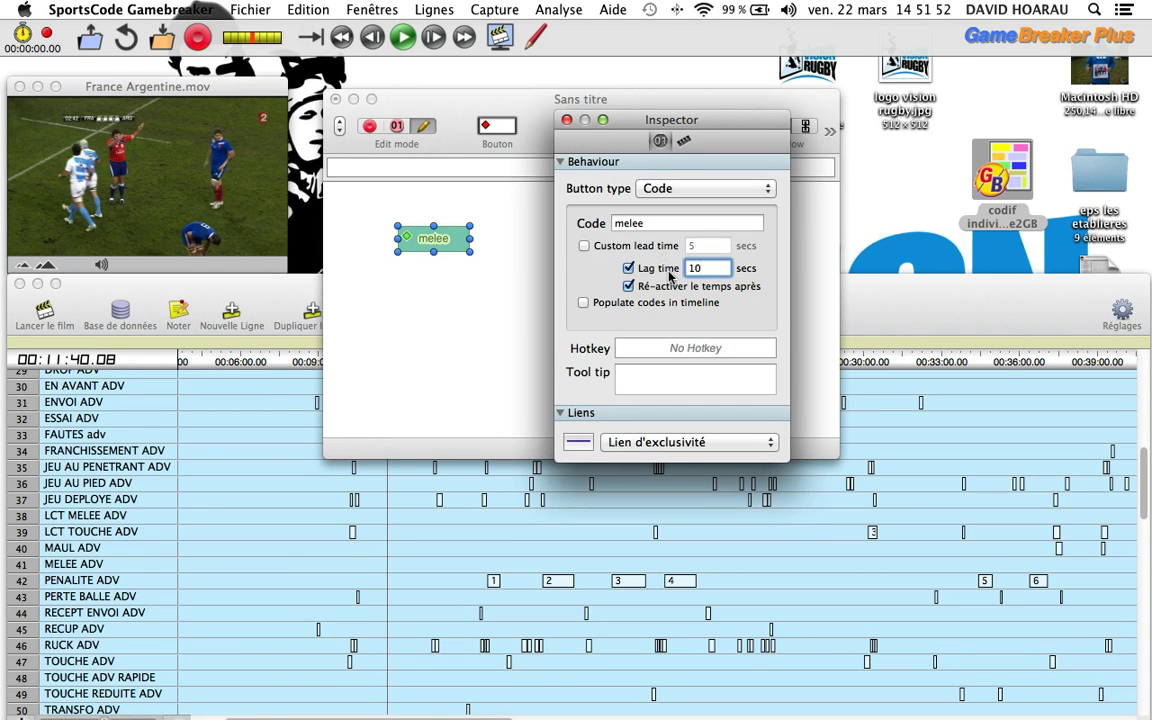
pyautogui.click(640, 268)
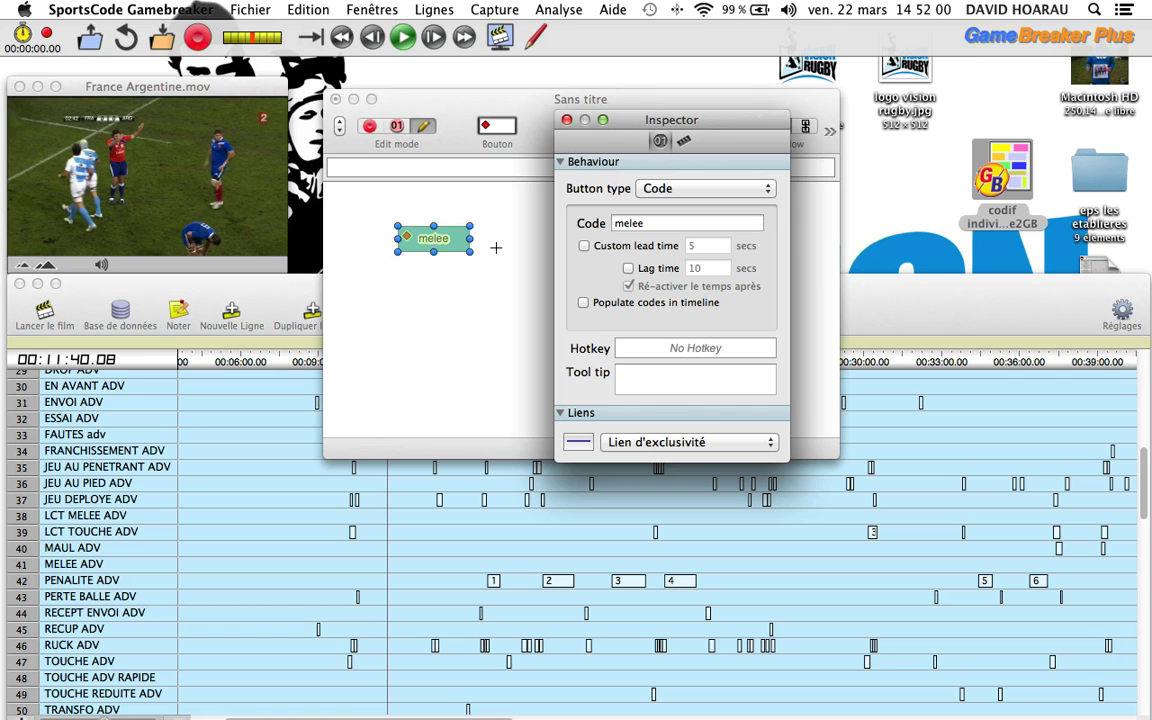
# Assign the hotkey Shift+M to the melee button and use "logo vision rugby.jpg" as its image
pyautogui.click(683, 349)
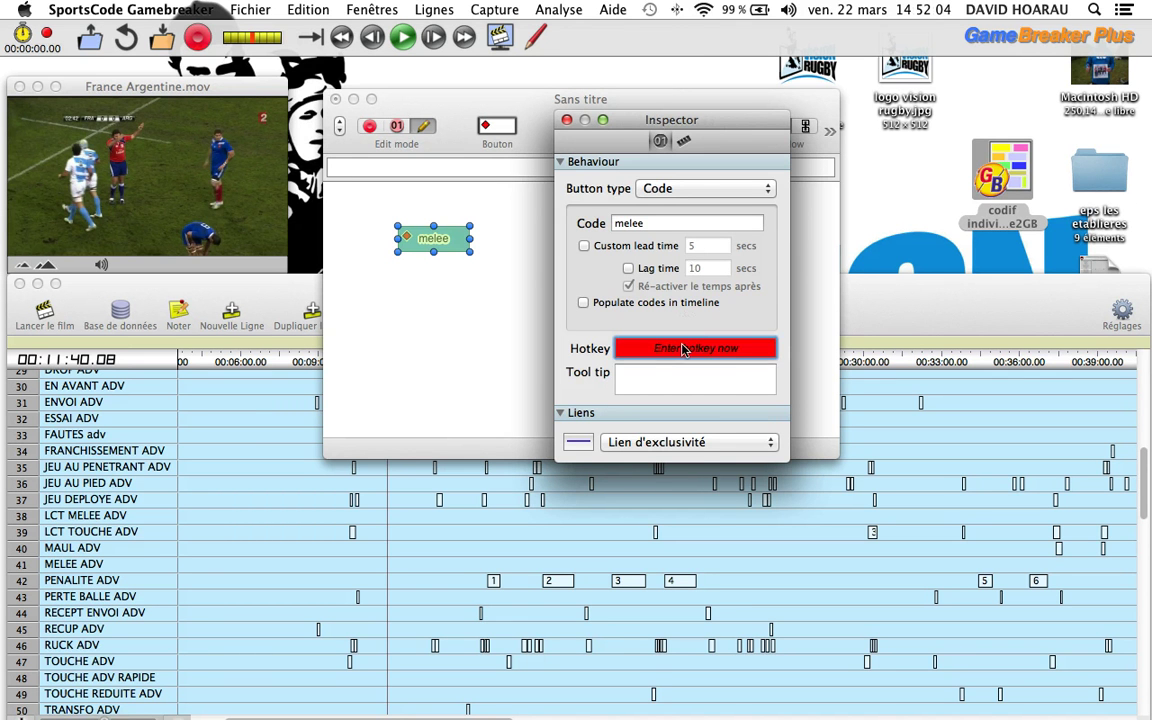
pyautogui.hotkey('shift', 'm')
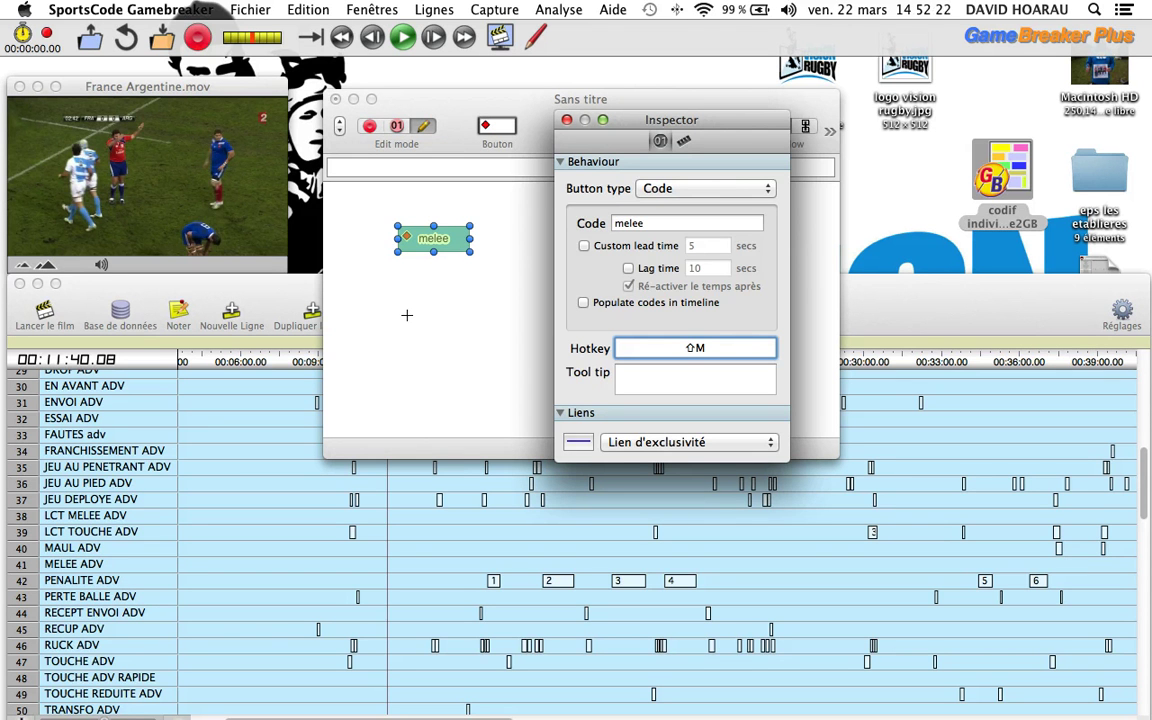
pyautogui.click(684, 141)
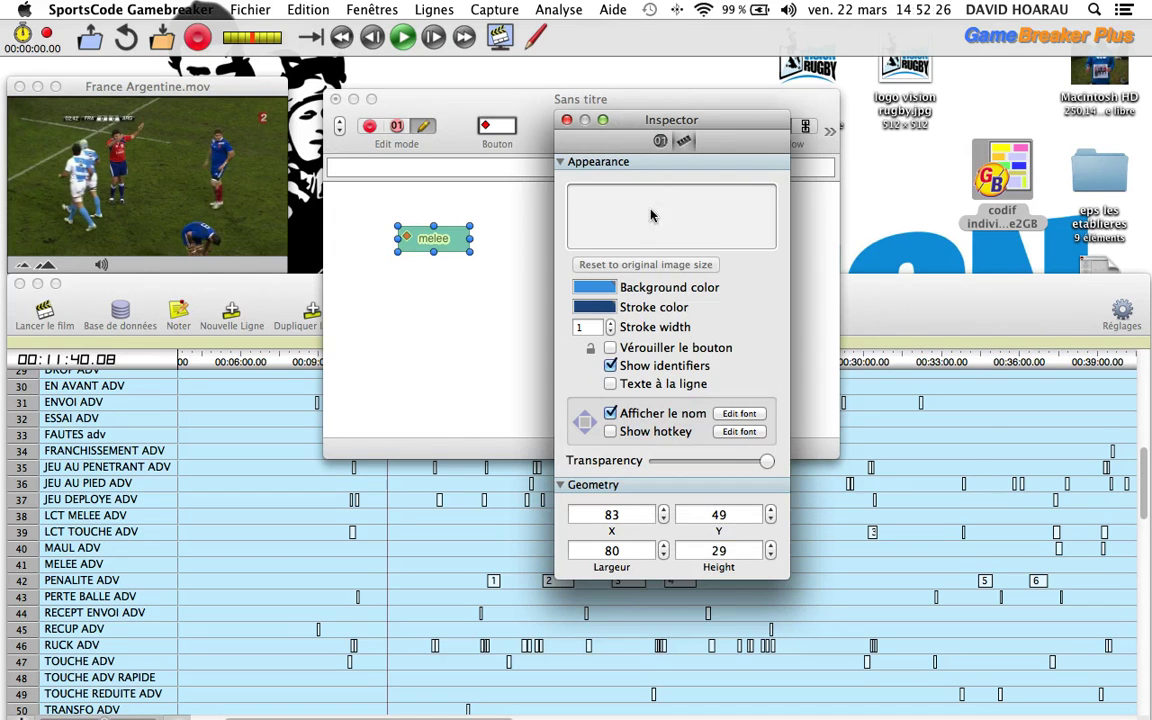
pyautogui.click(587, 205)
pyautogui.click(300, 301)
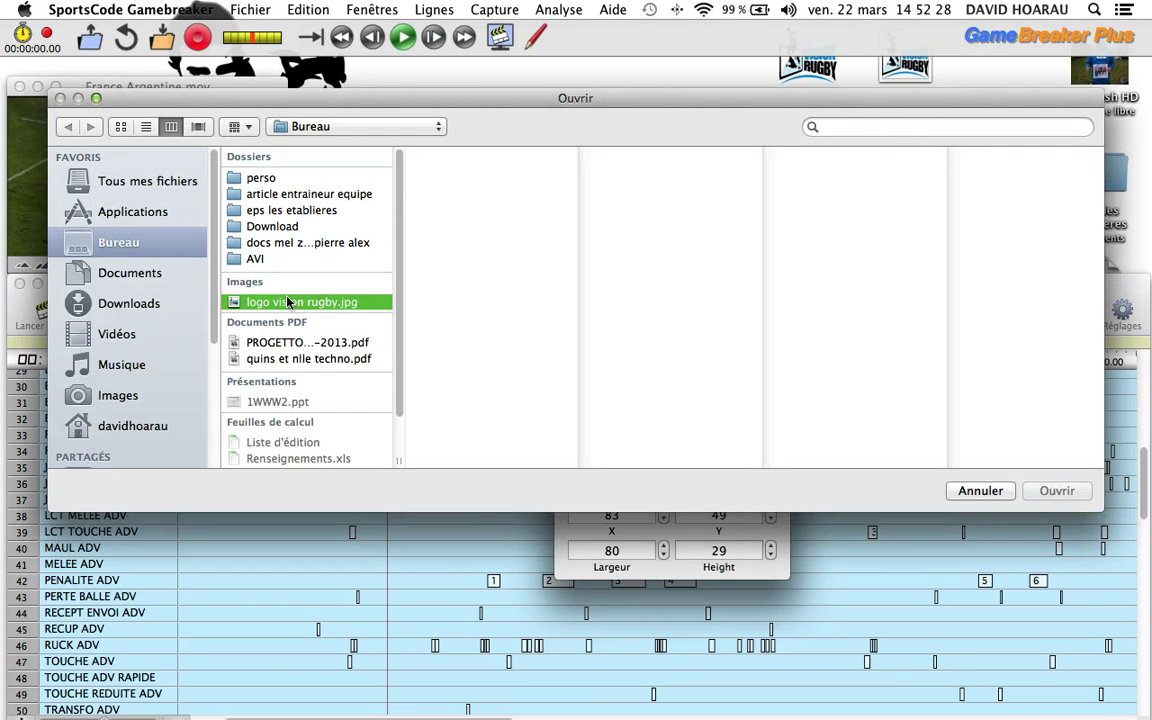
pyautogui.click(1055, 491)
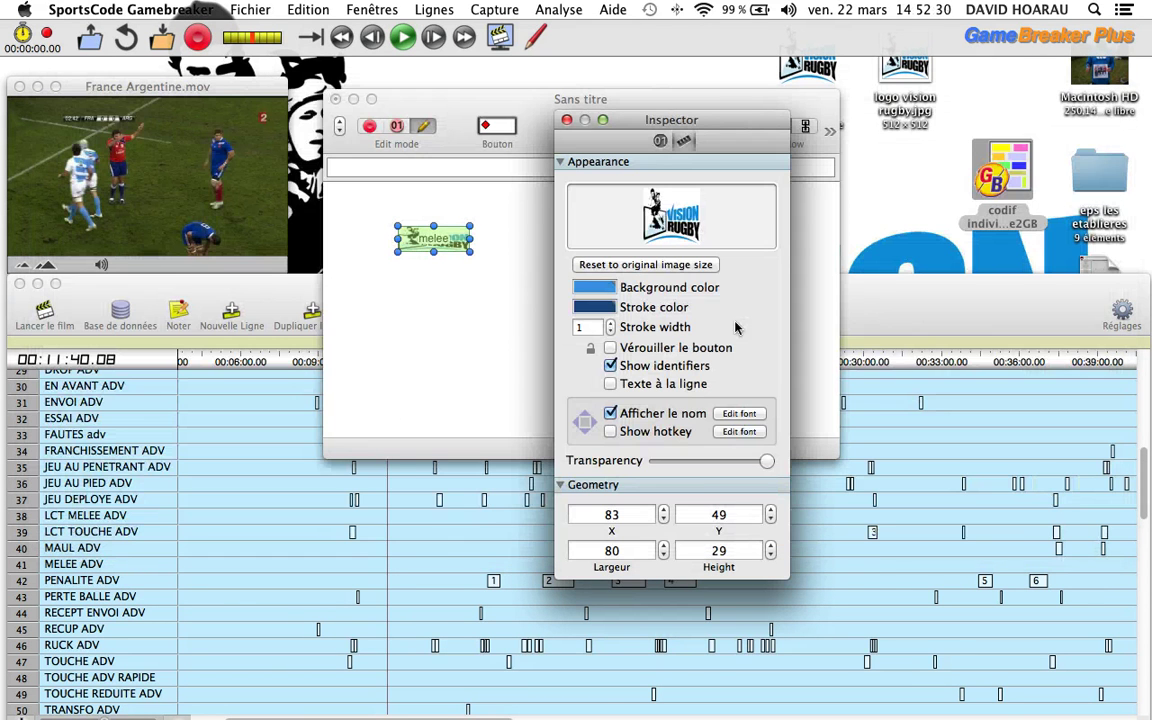
# Enlarge the melee button to about 151 by 126, and reset it to the original image size
pyautogui.moveTo(466, 247); pyautogui.dragTo(533, 338)
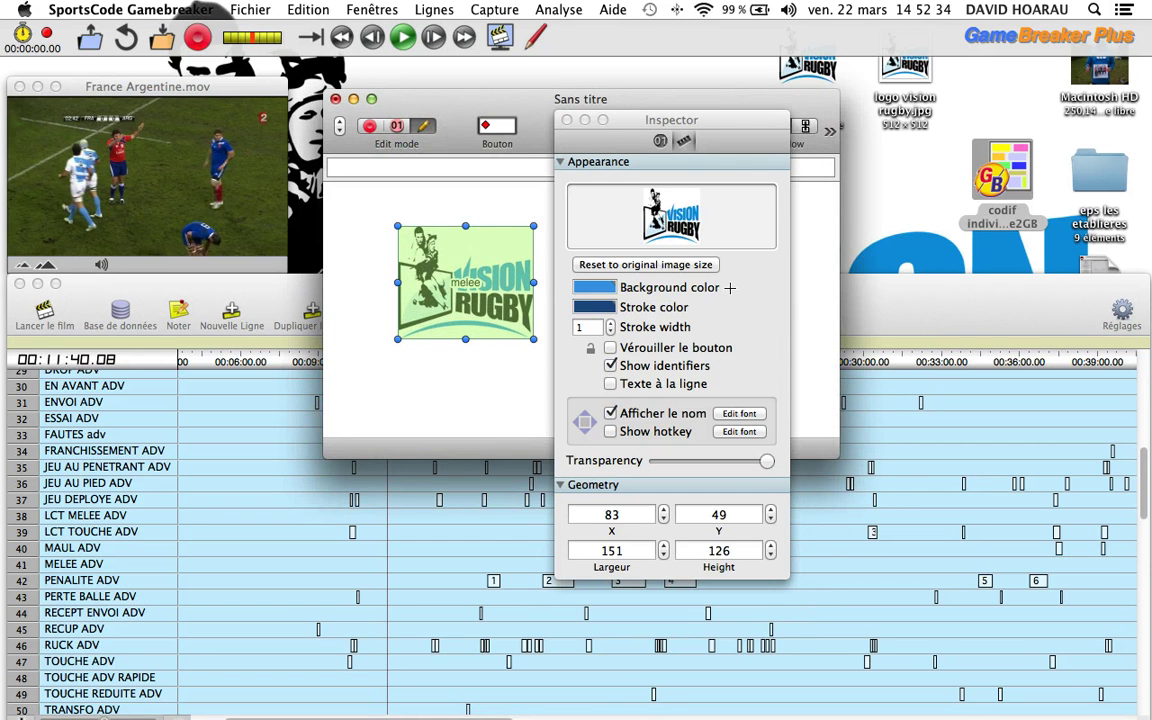
pyautogui.click(636, 250)
pyautogui.click(687, 266)
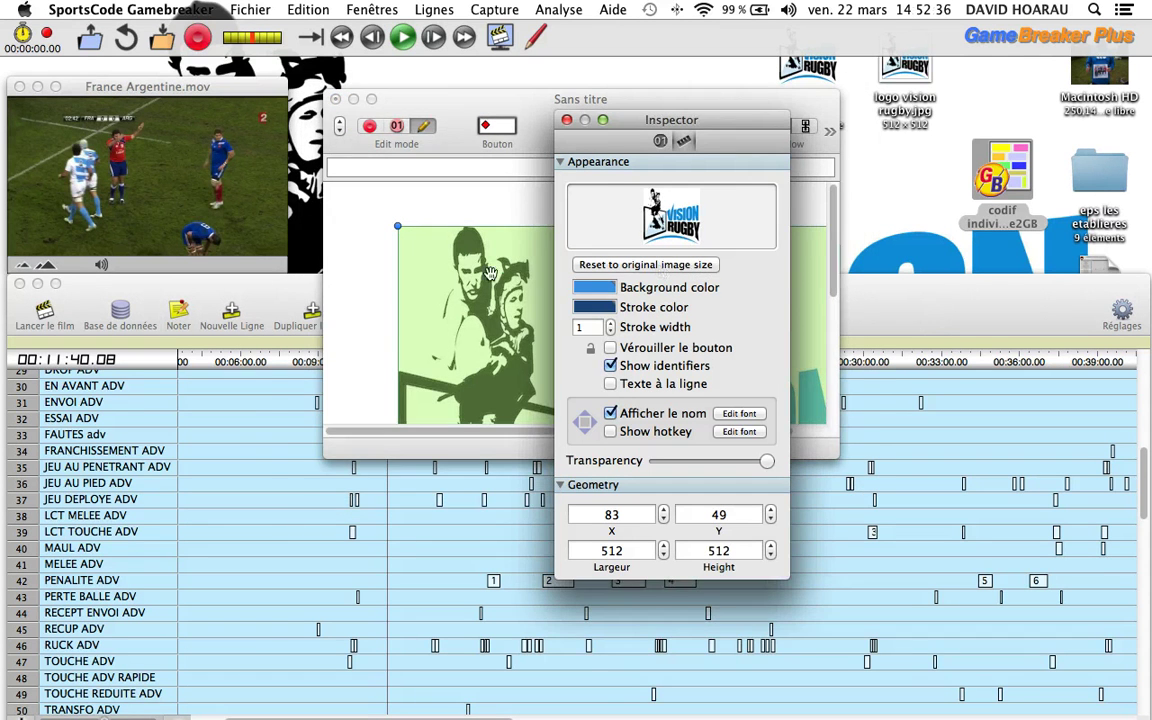
# Shrink the melee button to about 195 by 148 and place it at about X 29, Y 41
pyautogui.click(440, 250)
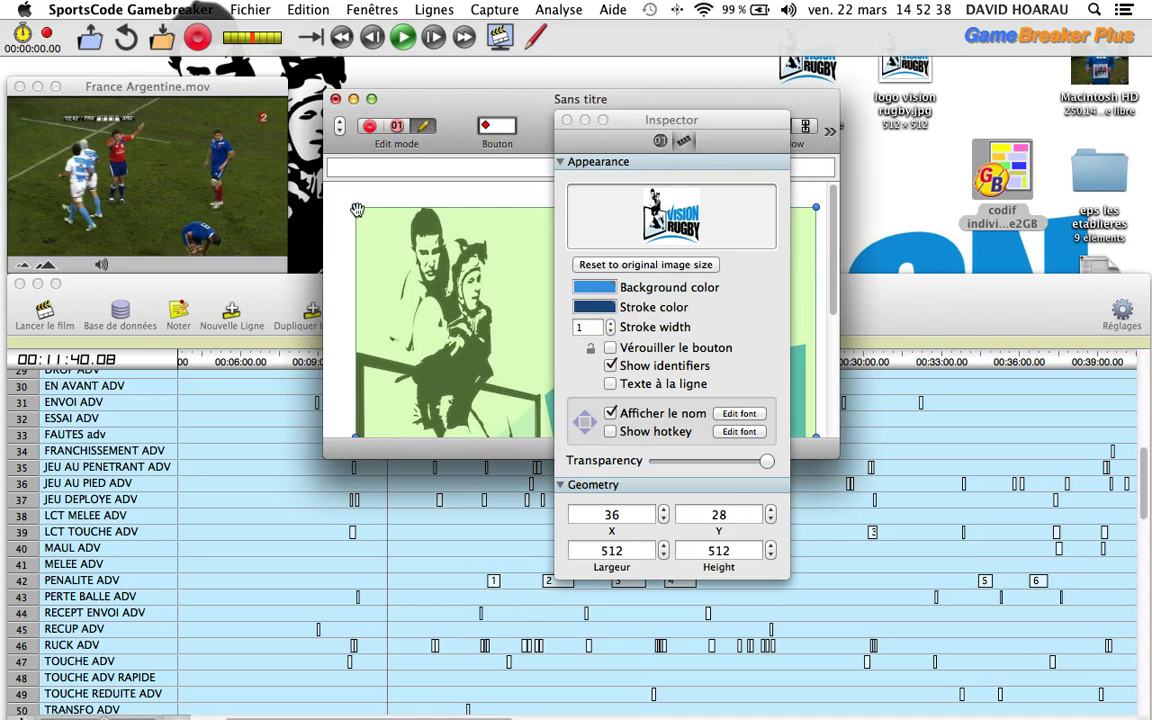
pyautogui.moveTo(353, 205); pyautogui.dragTo(481, 314)
pyautogui.moveTo(519, 378); pyautogui.dragTo(397, 253)
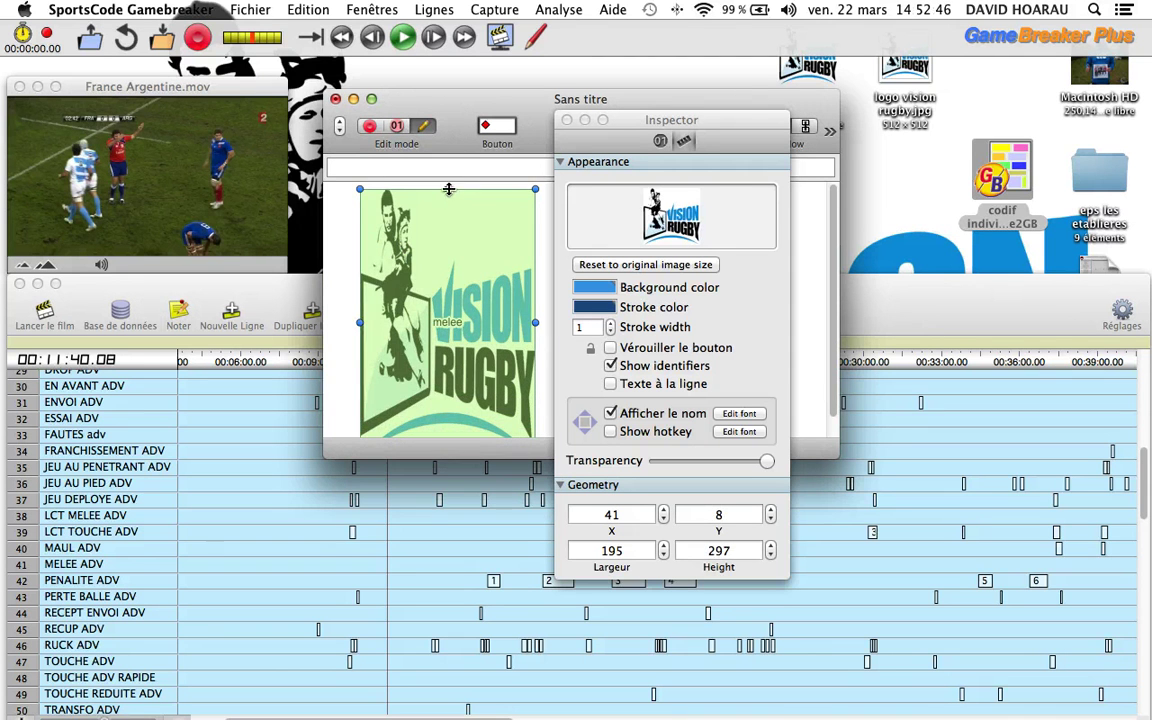
pyautogui.moveTo(450, 190); pyautogui.dragTo(452, 319)
pyautogui.moveTo(455, 378); pyautogui.dragTo(447, 276)
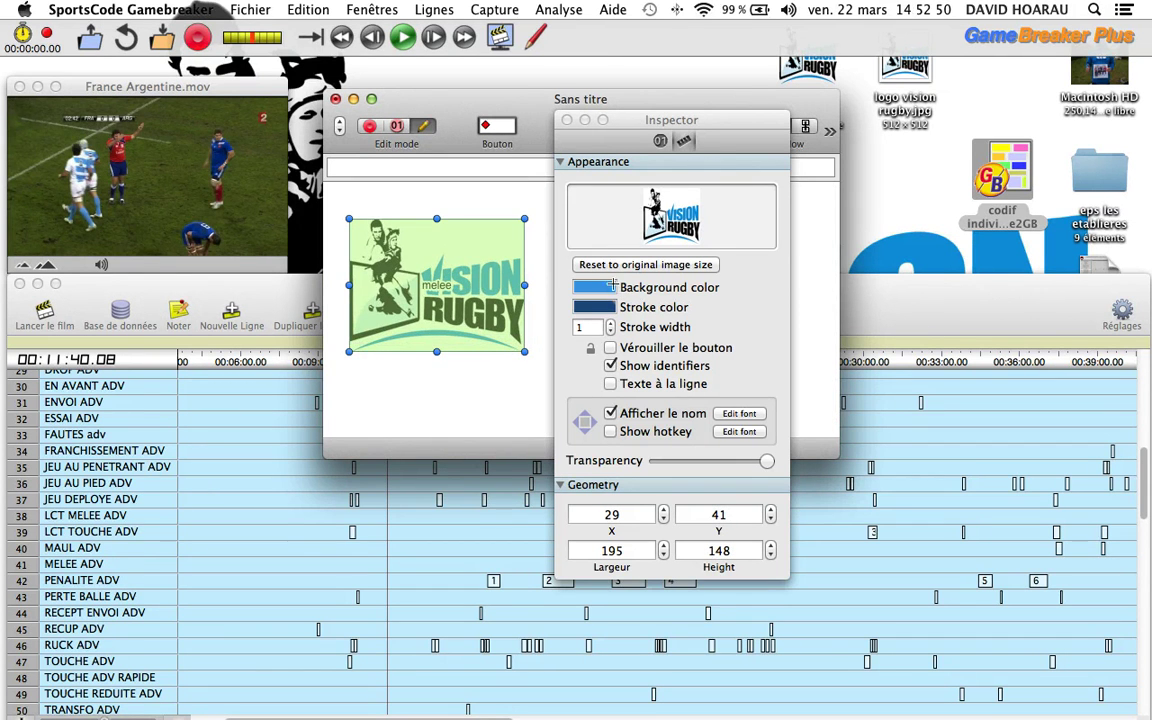
# Keep the melee button's blue background color and set its stroke color to dark red
pyautogui.click(609, 287)
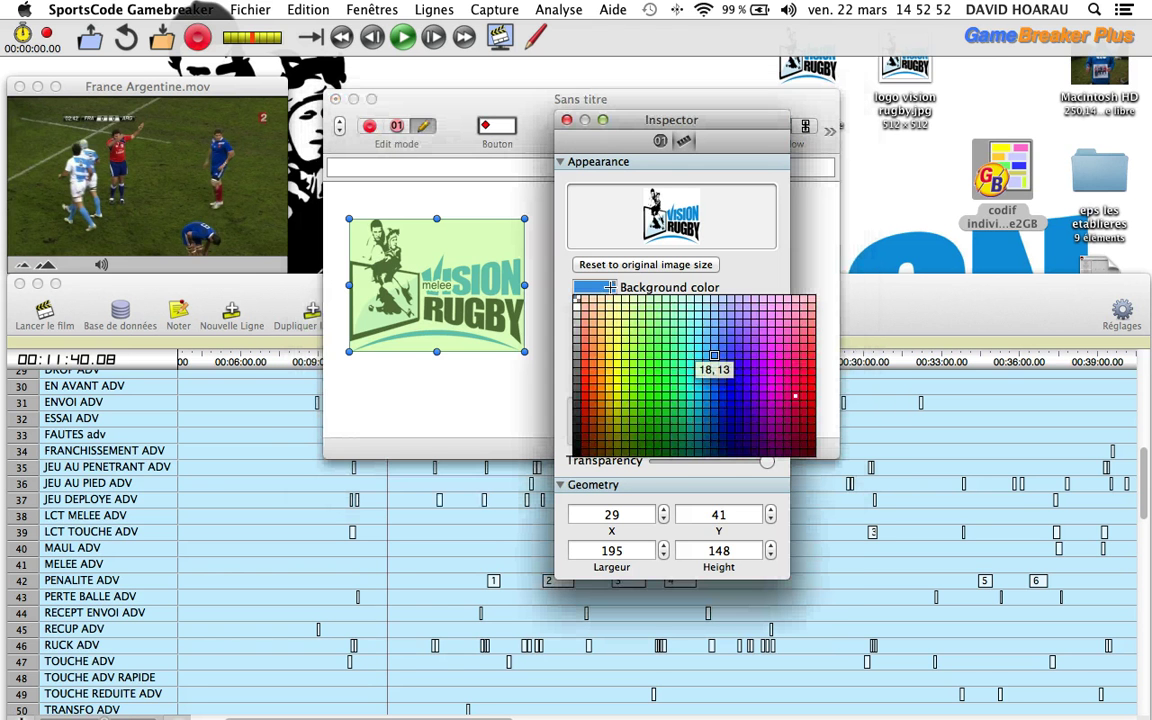
pyautogui.click(713, 355)
pyautogui.click(594, 307)
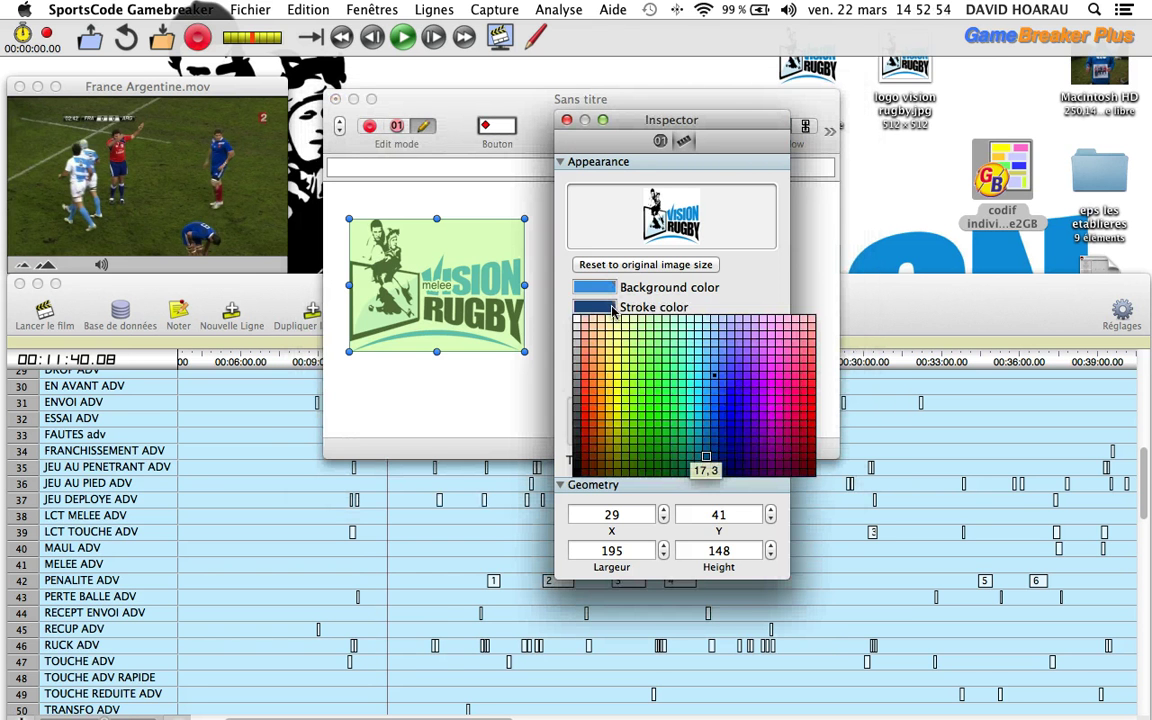
pyautogui.click(792, 408)
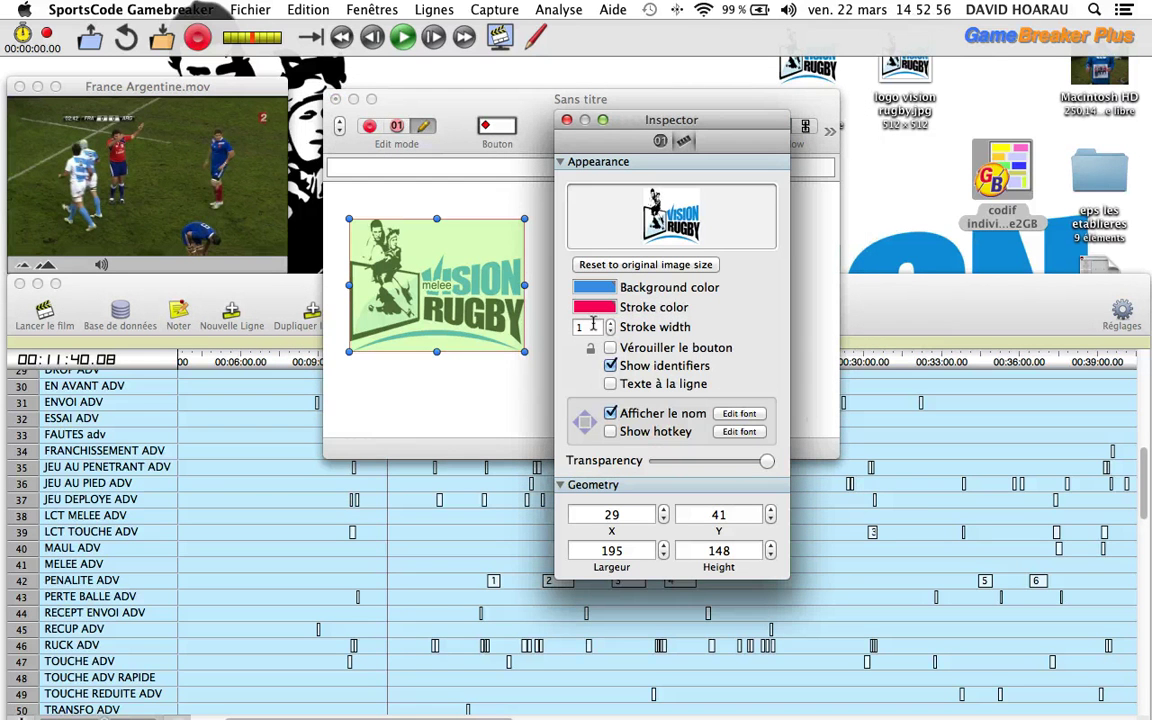
pyautogui.click(594, 307)
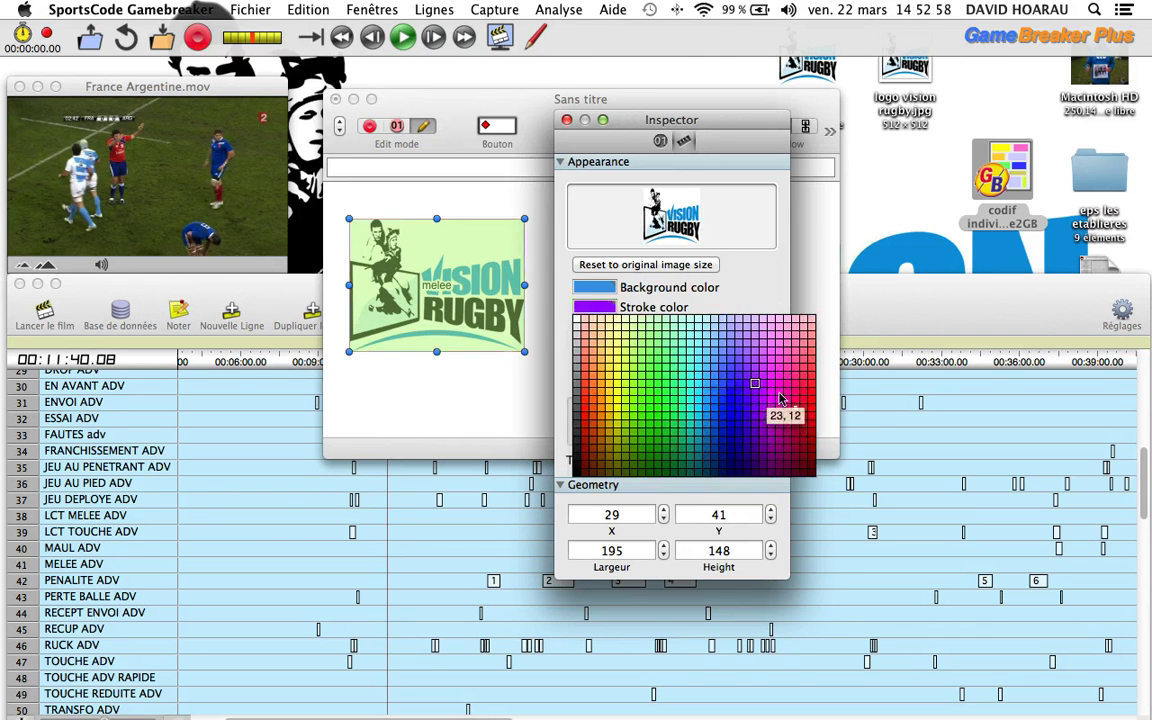
pyautogui.click(810, 453)
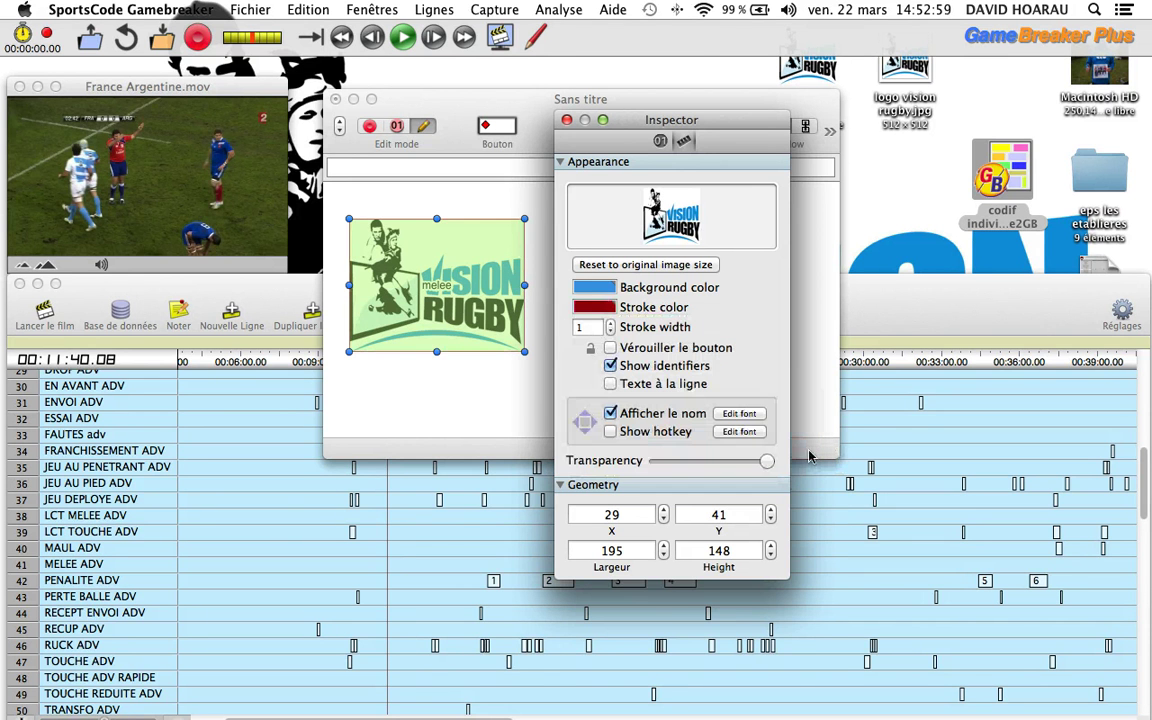
# Try a thicker outline on the melee button, and bring the stroke width back to 1
pyautogui.click(611, 325)
pyautogui.click(611, 325)
pyautogui.click(611, 332)
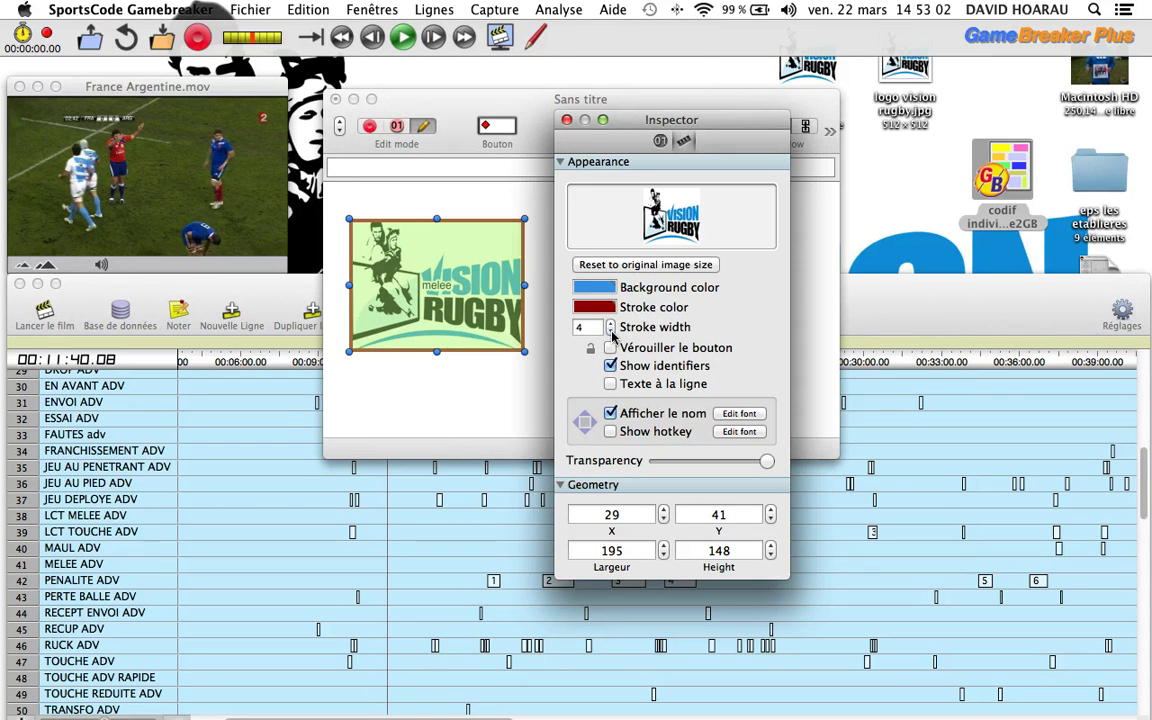
pyautogui.click(611, 332)
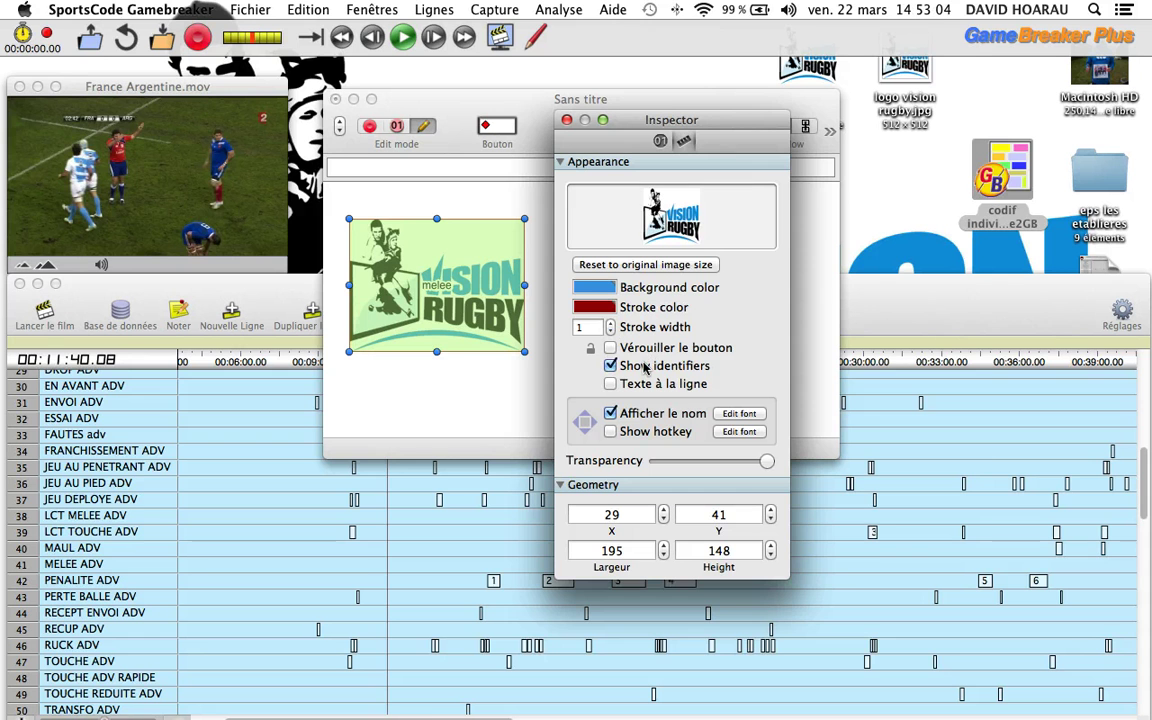
# Hide the melee button's identifiers and display its hotkey together with its name
pyautogui.click(645, 367)
pyautogui.click(645, 367)
pyautogui.click(645, 367)
pyautogui.click(637, 383)
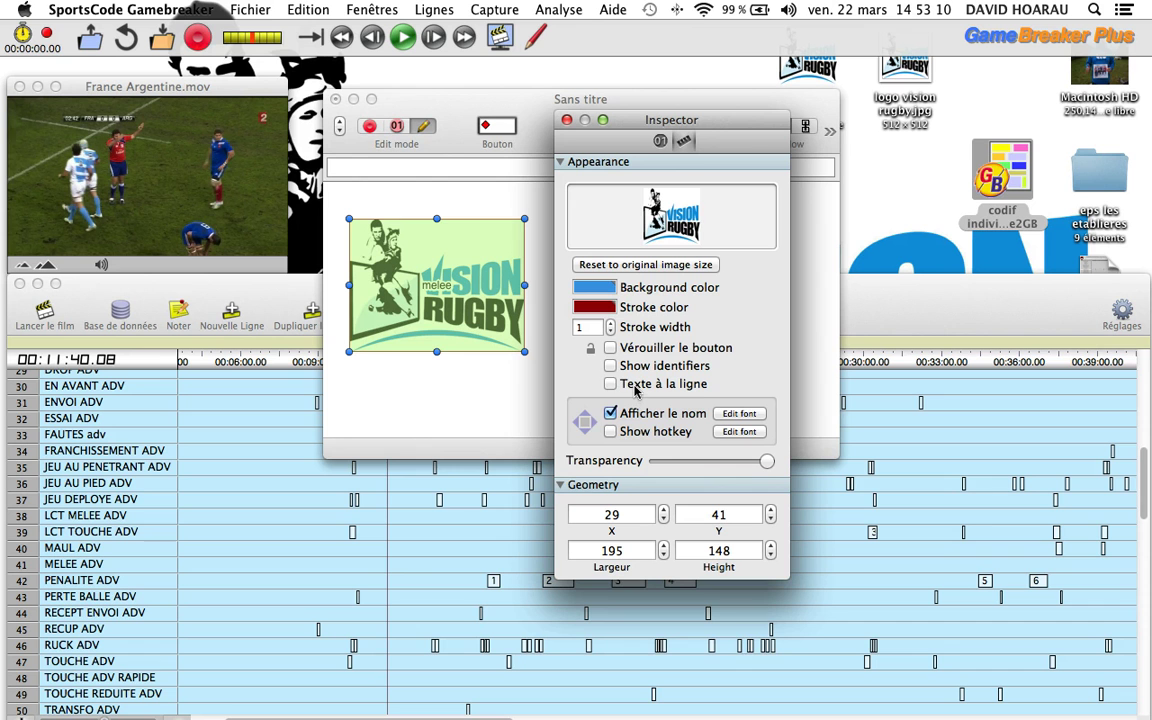
pyautogui.click(636, 388)
pyautogui.click(647, 420)
pyautogui.click(647, 418)
pyautogui.click(610, 431)
# Set the font size of the melee button's name to 29 and try a different transparency for the button
pyautogui.click(738, 414)
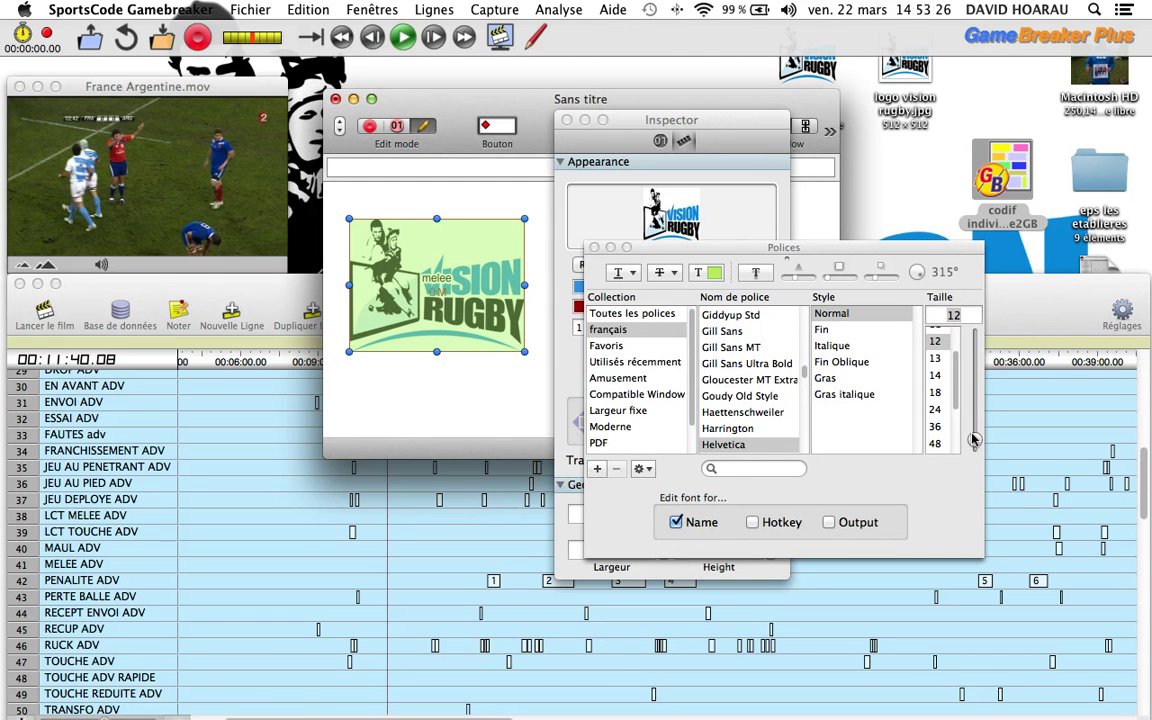
pyautogui.moveTo(975, 441); pyautogui.dragTo(975, 410)
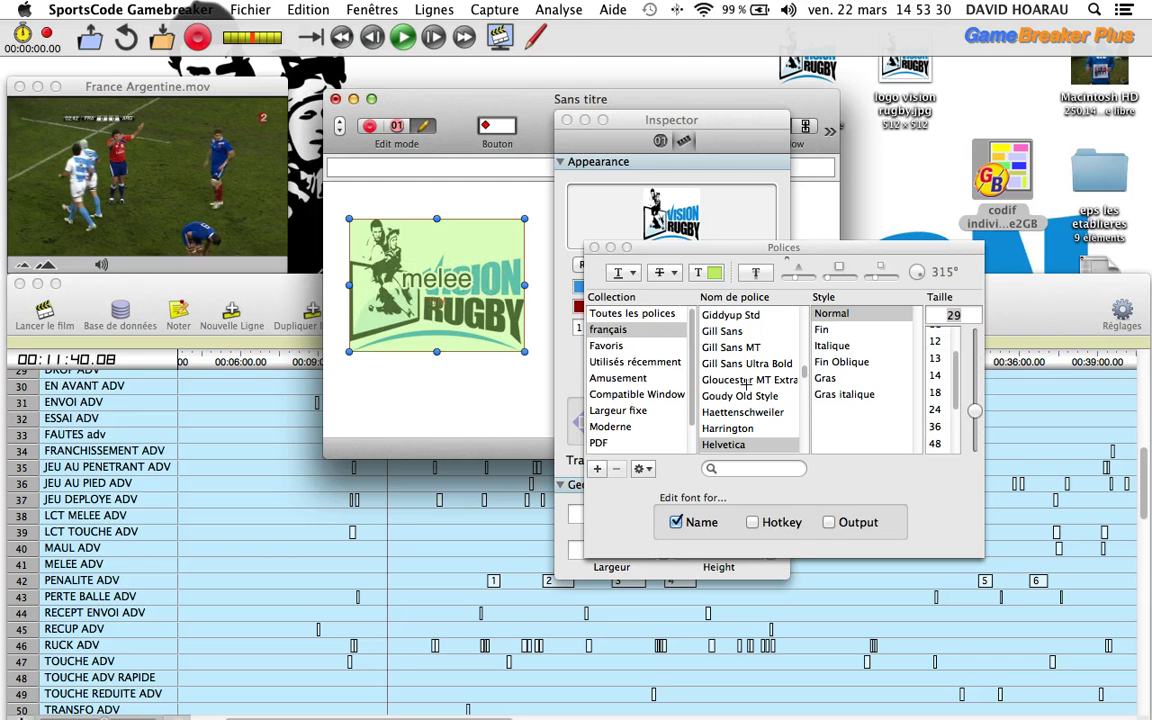
pyautogui.click(756, 525)
pyautogui.click(851, 529)
pyautogui.click(593, 246)
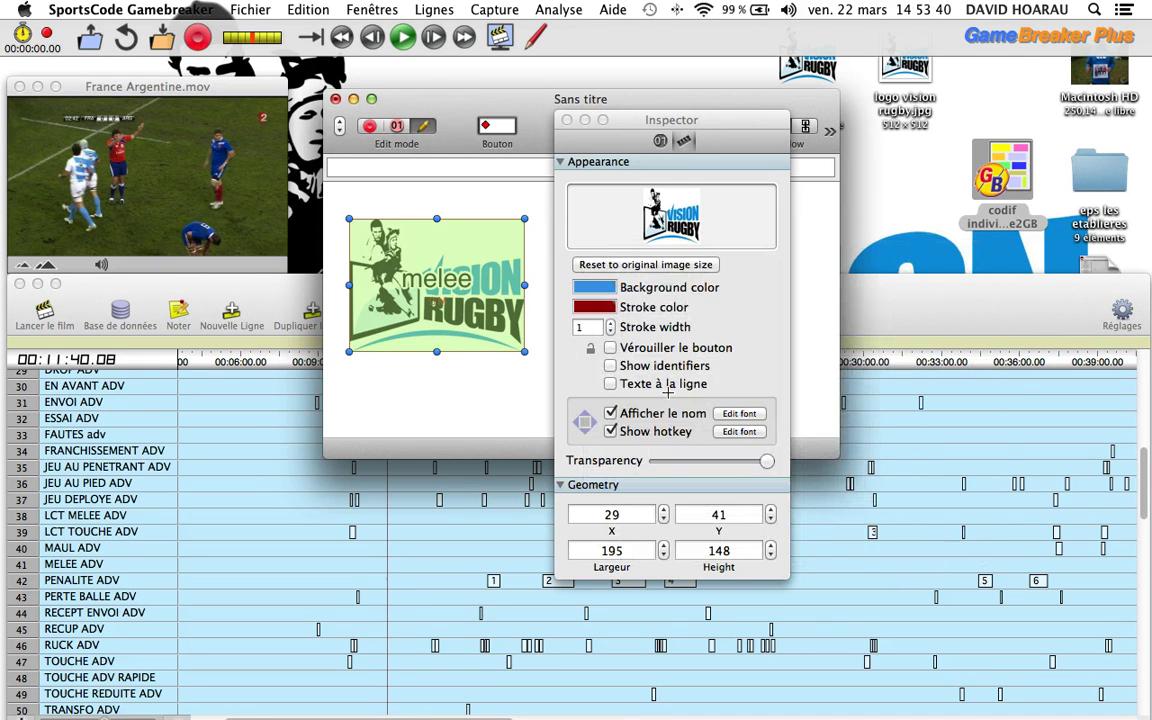
pyautogui.moveTo(766, 461); pyautogui.dragTo(714, 461)
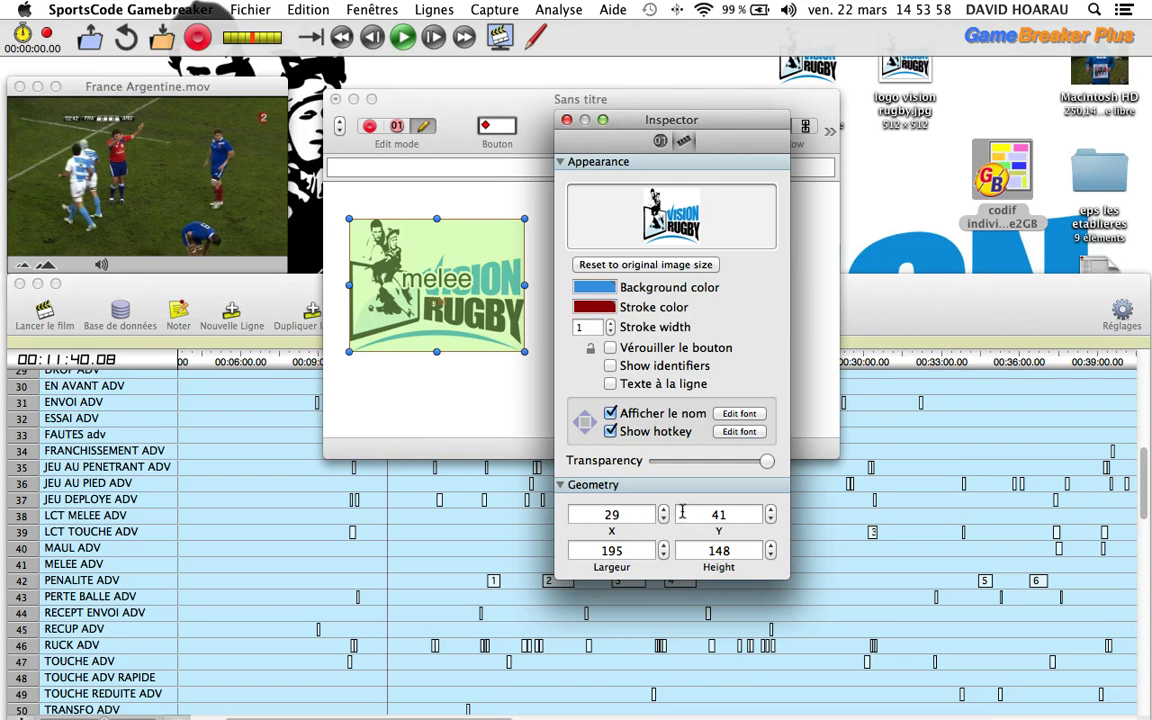
# Shrink the melee button to about 125 by 84, keeping its upper-left corner in place
pyautogui.click(524, 376)
pyautogui.click(516, 328)
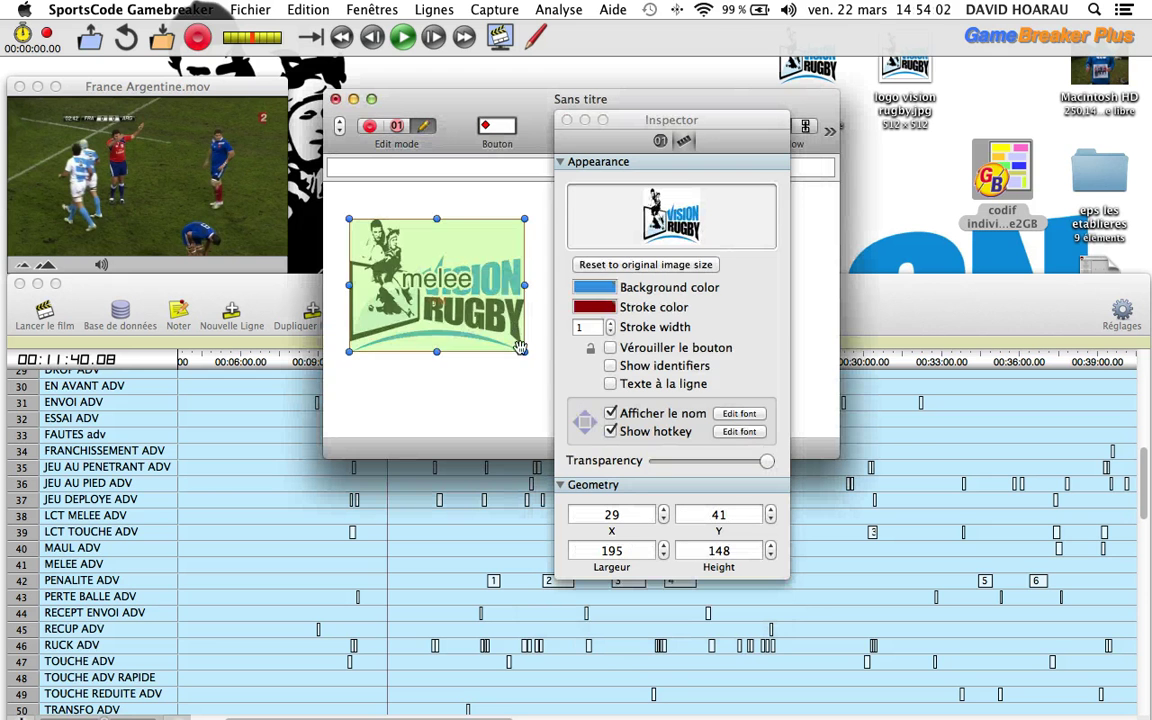
pyautogui.moveTo(523, 351); pyautogui.dragTo(461, 294)
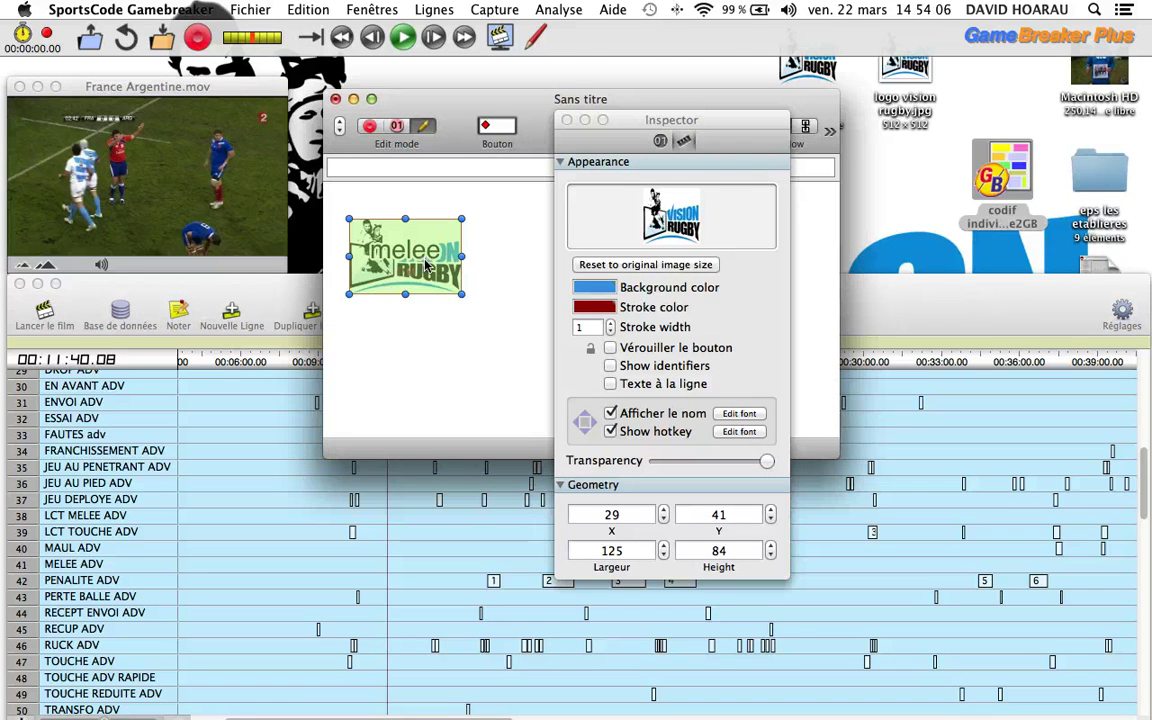
# Duplicate the melee button into a two-by-two grid, with the lower-right copy at about X 154, Y 129
pyautogui.moveTo(383, 238); pyautogui.dragTo(381, 326)
pyautogui.moveTo(386, 235); pyautogui.dragTo(497, 233)
pyautogui.moveTo(425, 338); pyautogui.dragTo(536, 336)
pyautogui.moveTo(695, 120); pyautogui.dragTo(859, 105)
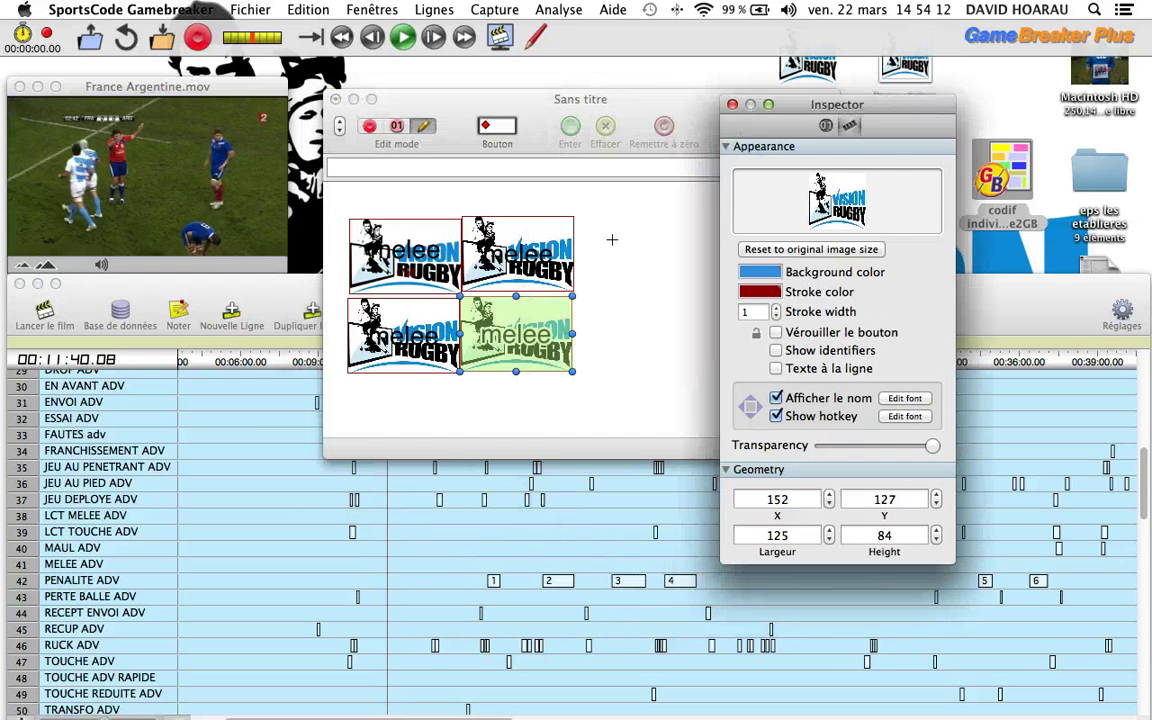
pyautogui.moveTo(532, 329); pyautogui.dragTo(534, 331)
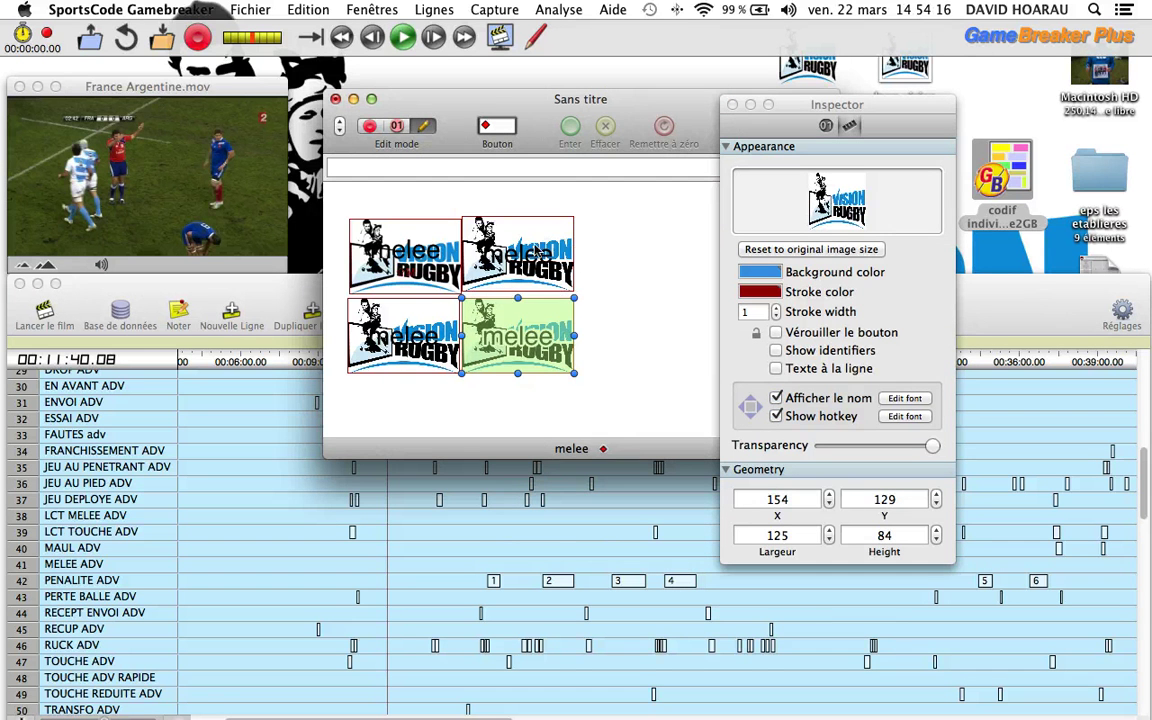
# Rename the code of the upper-right melee copy to "touche" and close its properties
pyautogui.click(484, 226)
pyautogui.click(740, 125)
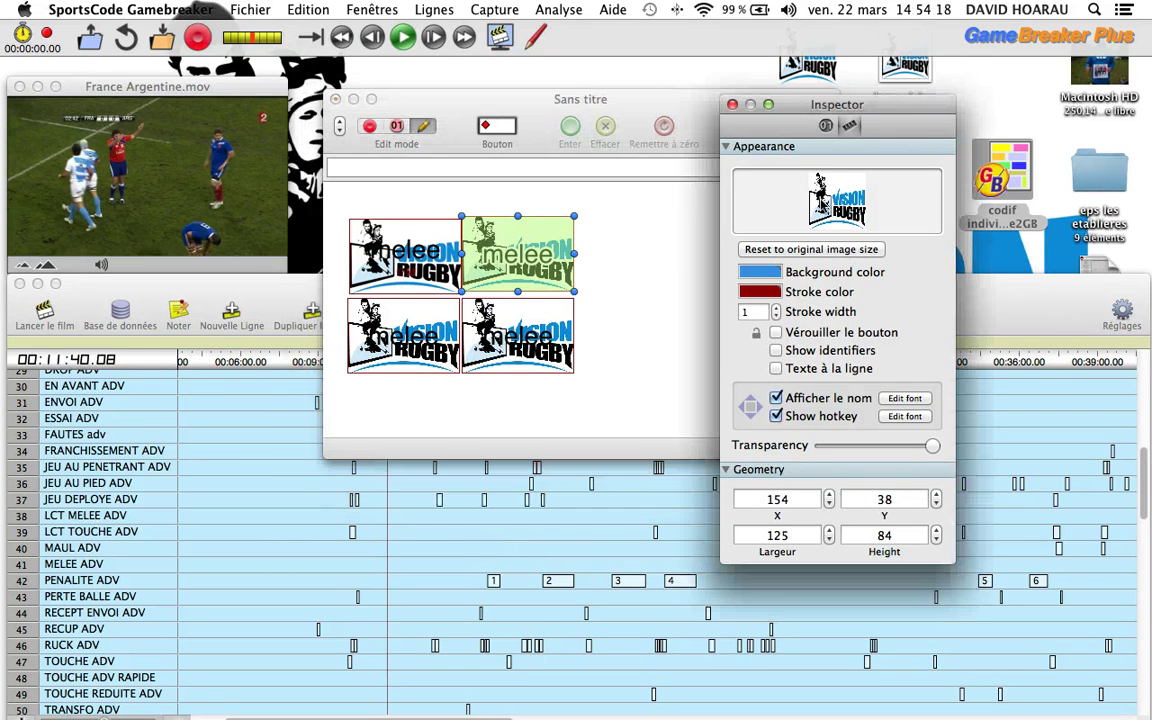
pyautogui.click(825, 124)
pyautogui.click(825, 207)
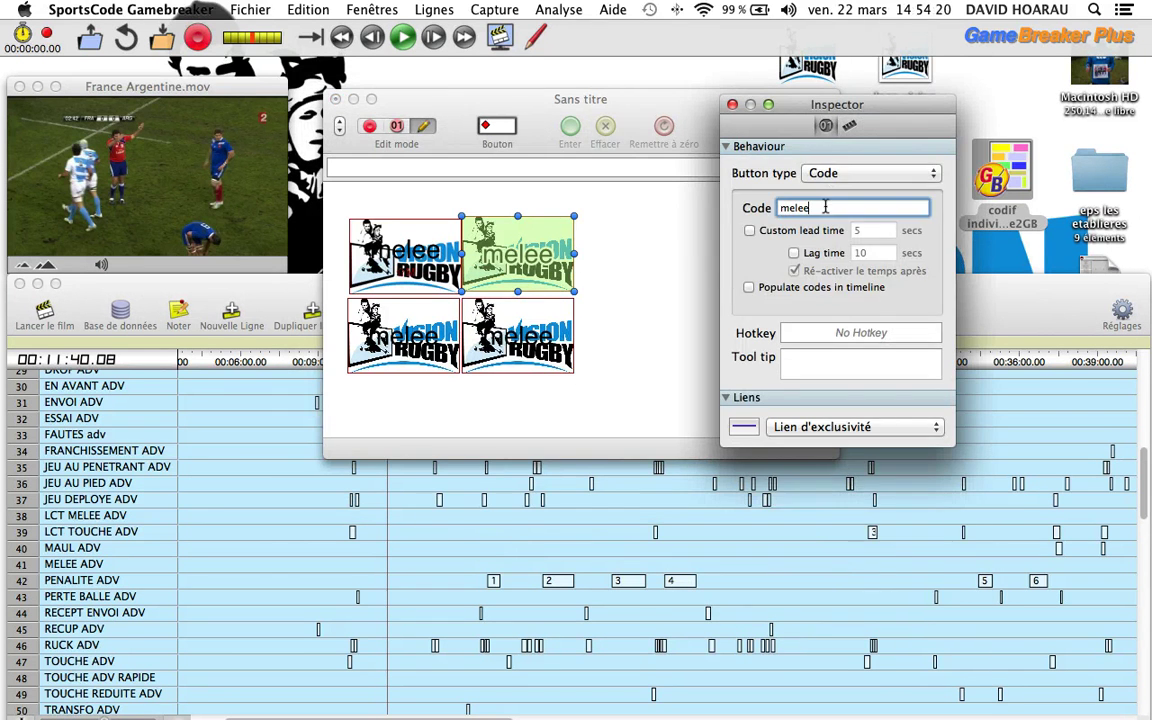
pyautogui.press('BackSpace')
pyautogui.press('BackSpace')
pyautogui.press('BackSpace')
pyautogui.press('BackSpace')
pyautogui.press('BackSpace')
pyautogui.write('t')
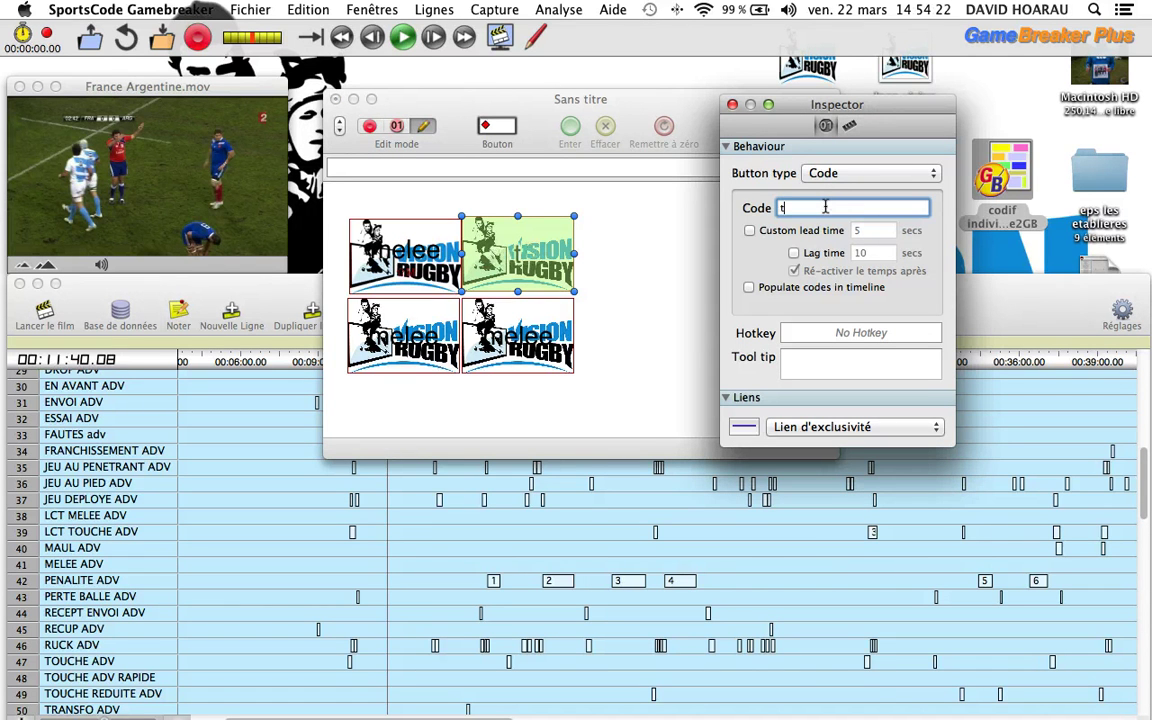
pyautogui.write('ouche')
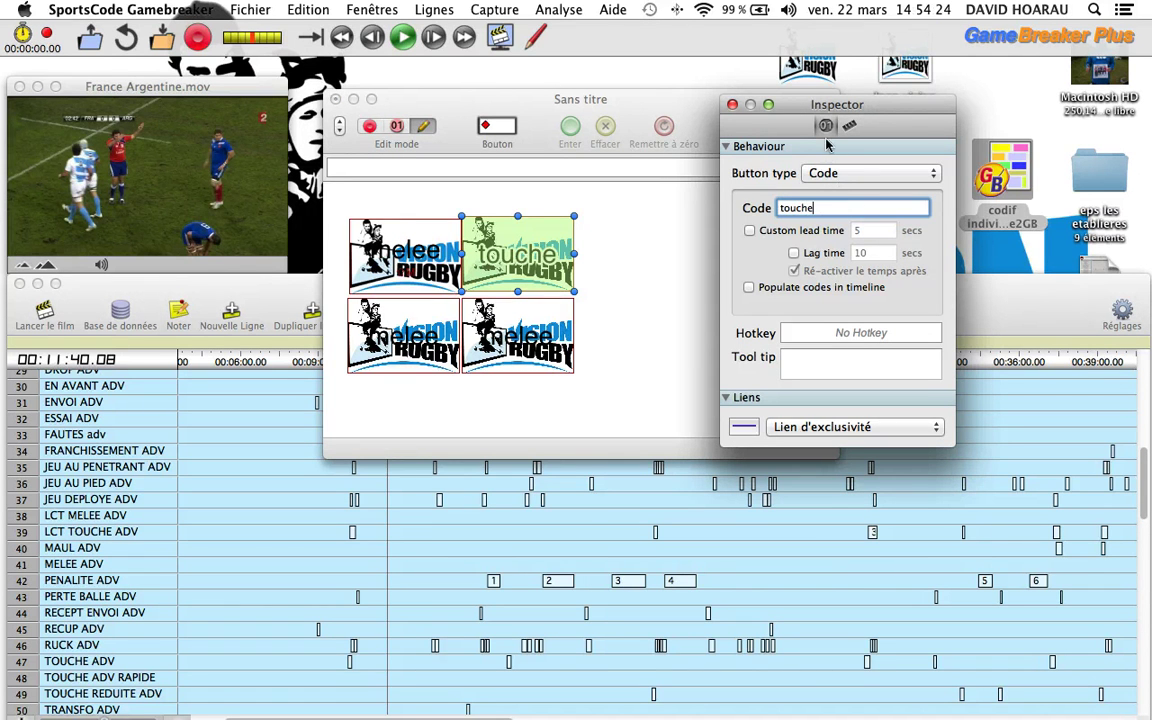
pyautogui.click(732, 106)
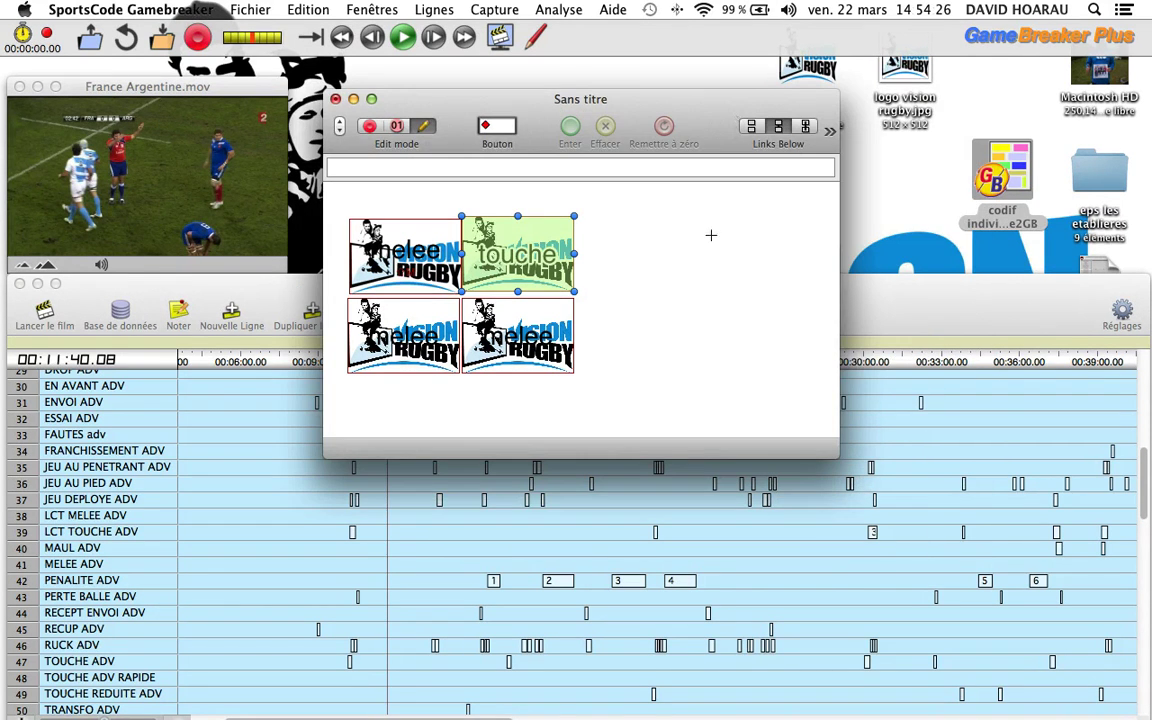
# Deselect the touche button, shift the untitled code window aside and switch it to Code mode
pyautogui.click(707, 213)
pyautogui.moveTo(706, 106); pyautogui.dragTo(921, 80)
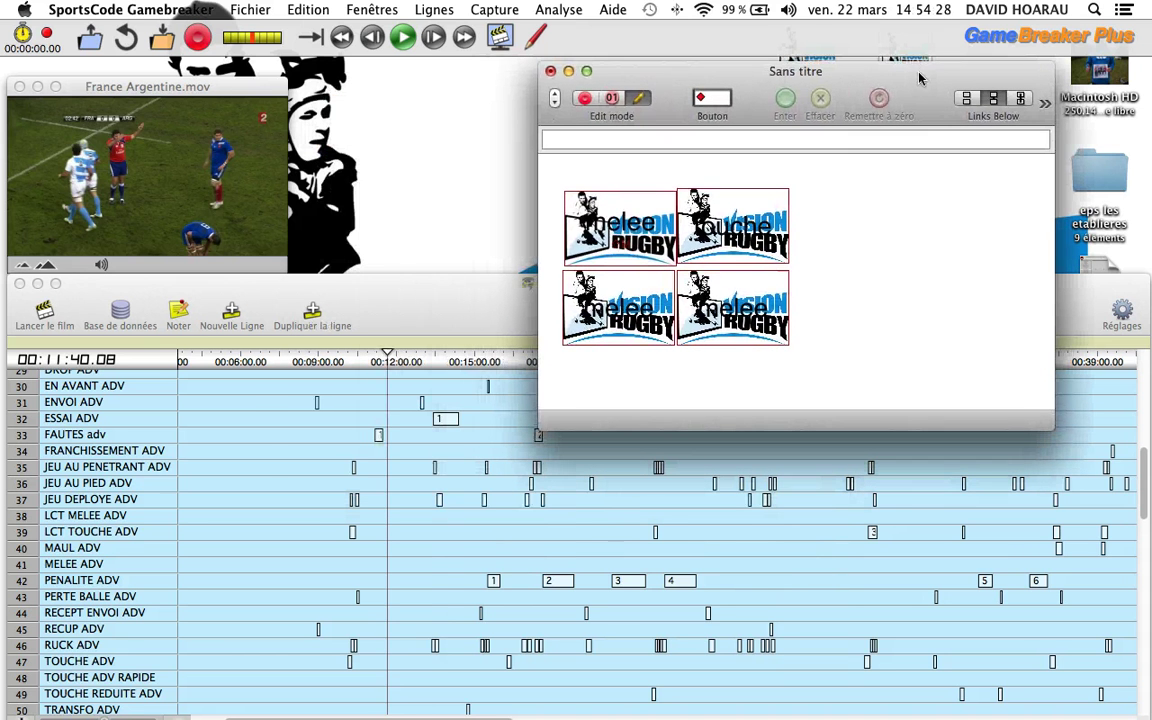
pyautogui.click(613, 97)
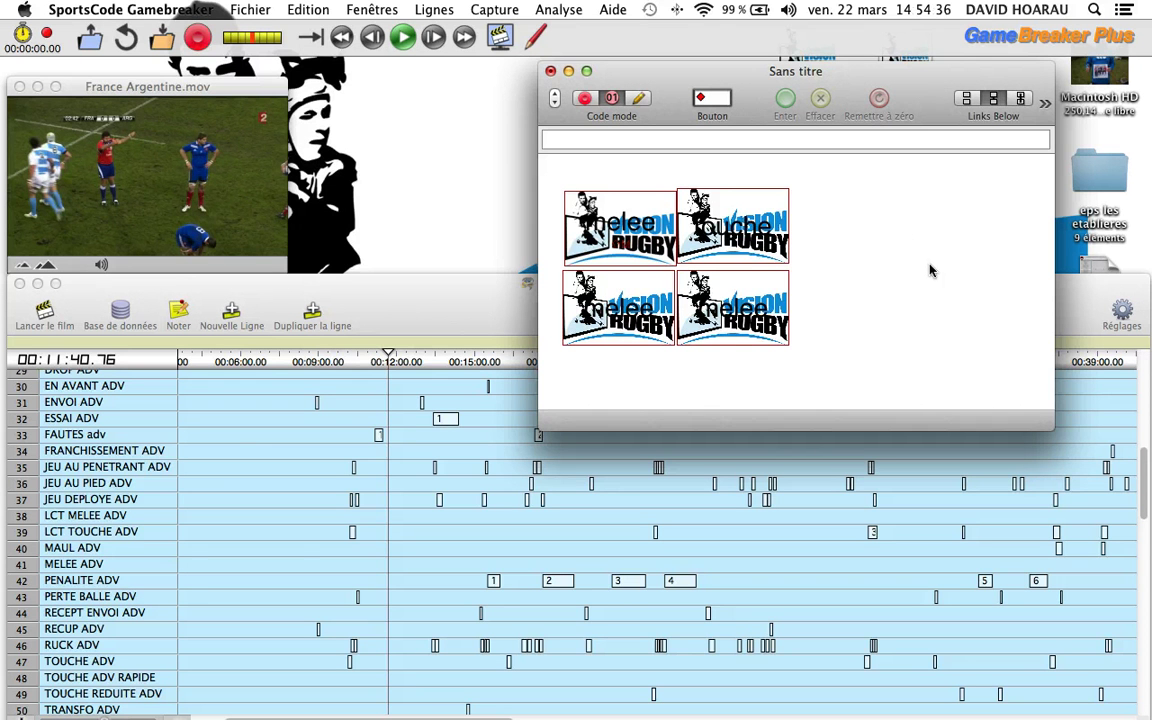
# Open the saved "codif individuelle" code window from the desktop and arrange it beside the untitled code window
pyautogui.moveTo(853, 64); pyautogui.dragTo(569, 64)
pyautogui.click(1008, 168)
pyautogui.doubleClick(1008, 168)
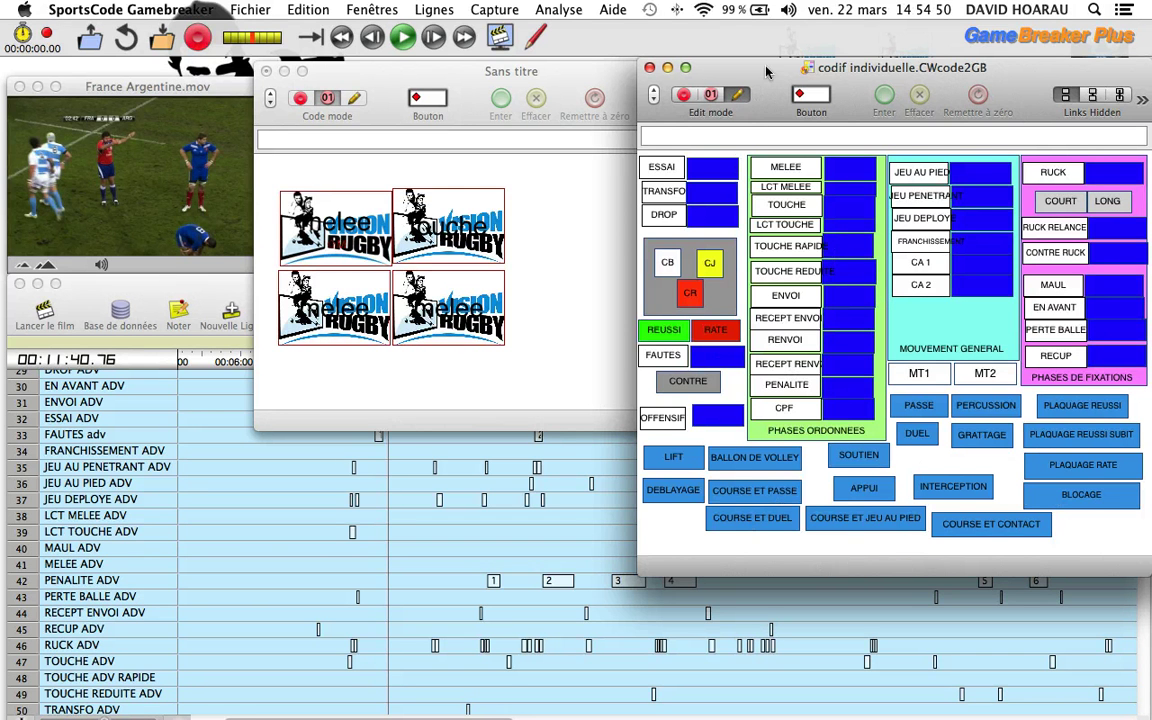
pyautogui.moveTo(767, 72); pyautogui.dragTo(752, 92)
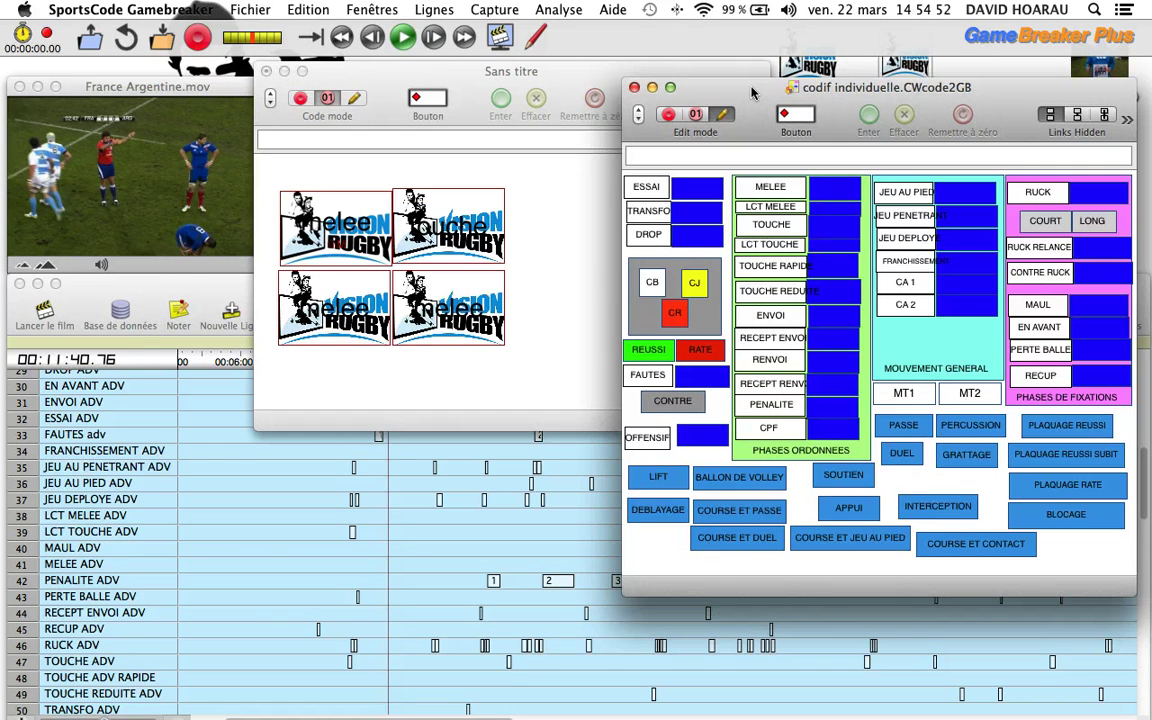
pyautogui.moveTo(752, 92); pyautogui.dragTo(691, 94)
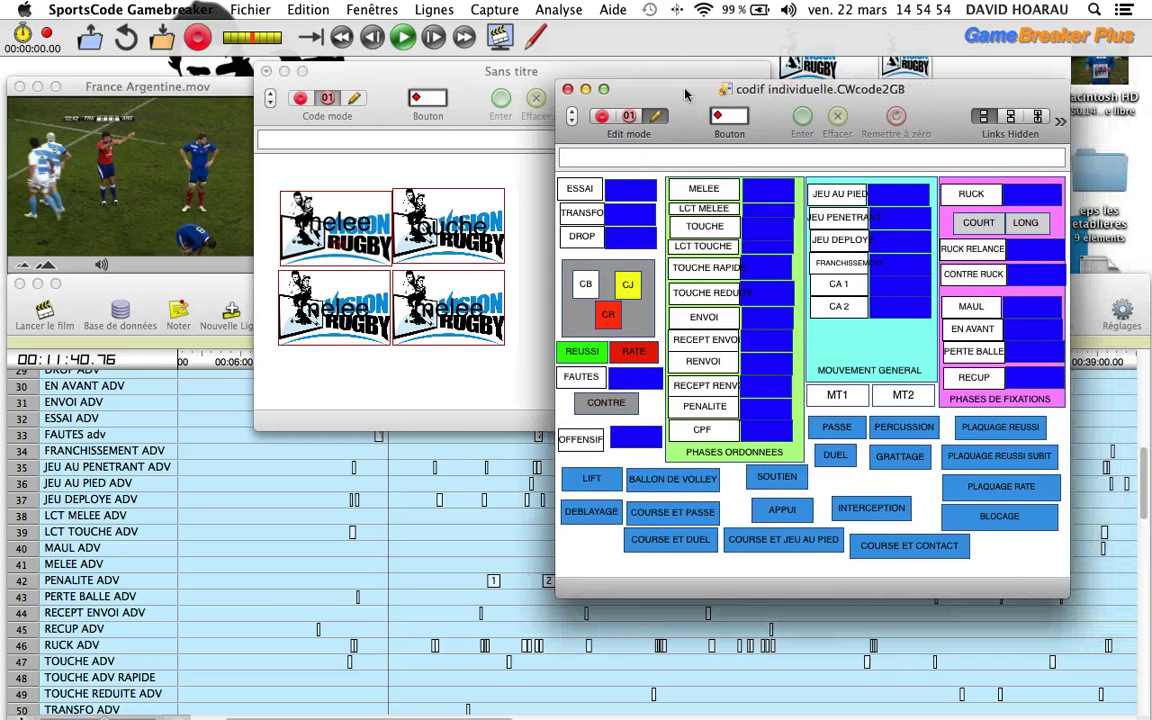